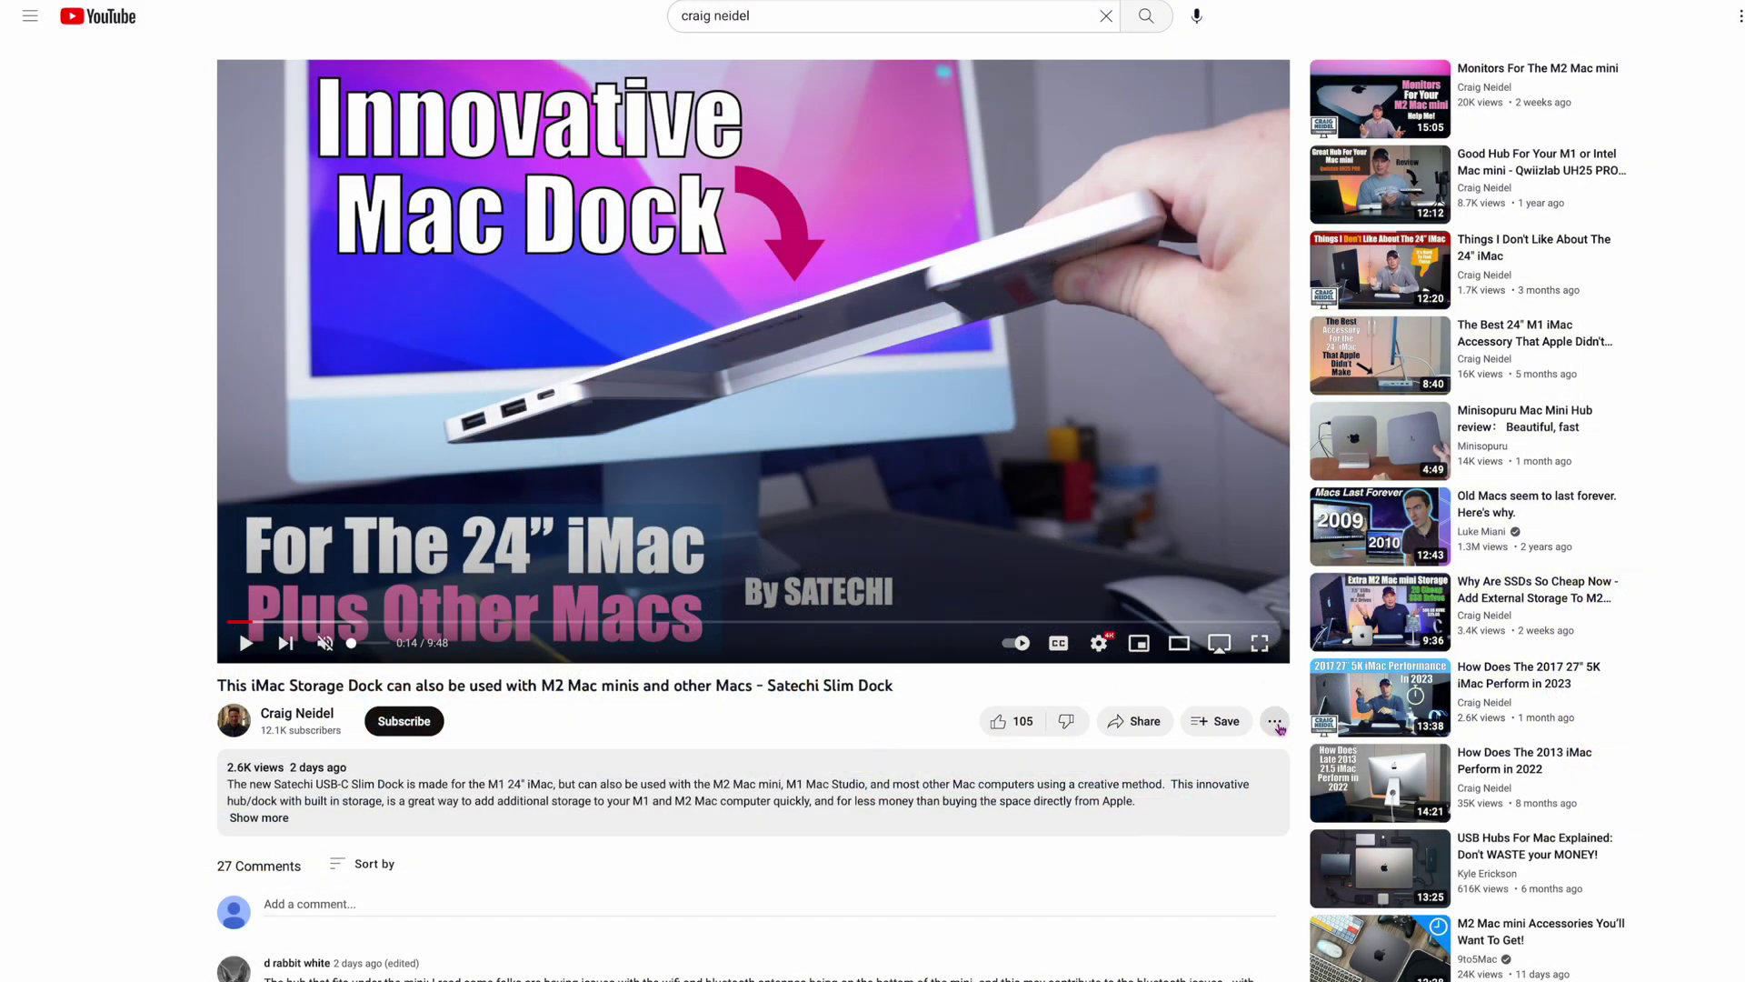
- Show the dock video's transcript and jump playback to the 2:59 line about the iMac's back
click(1276, 724)
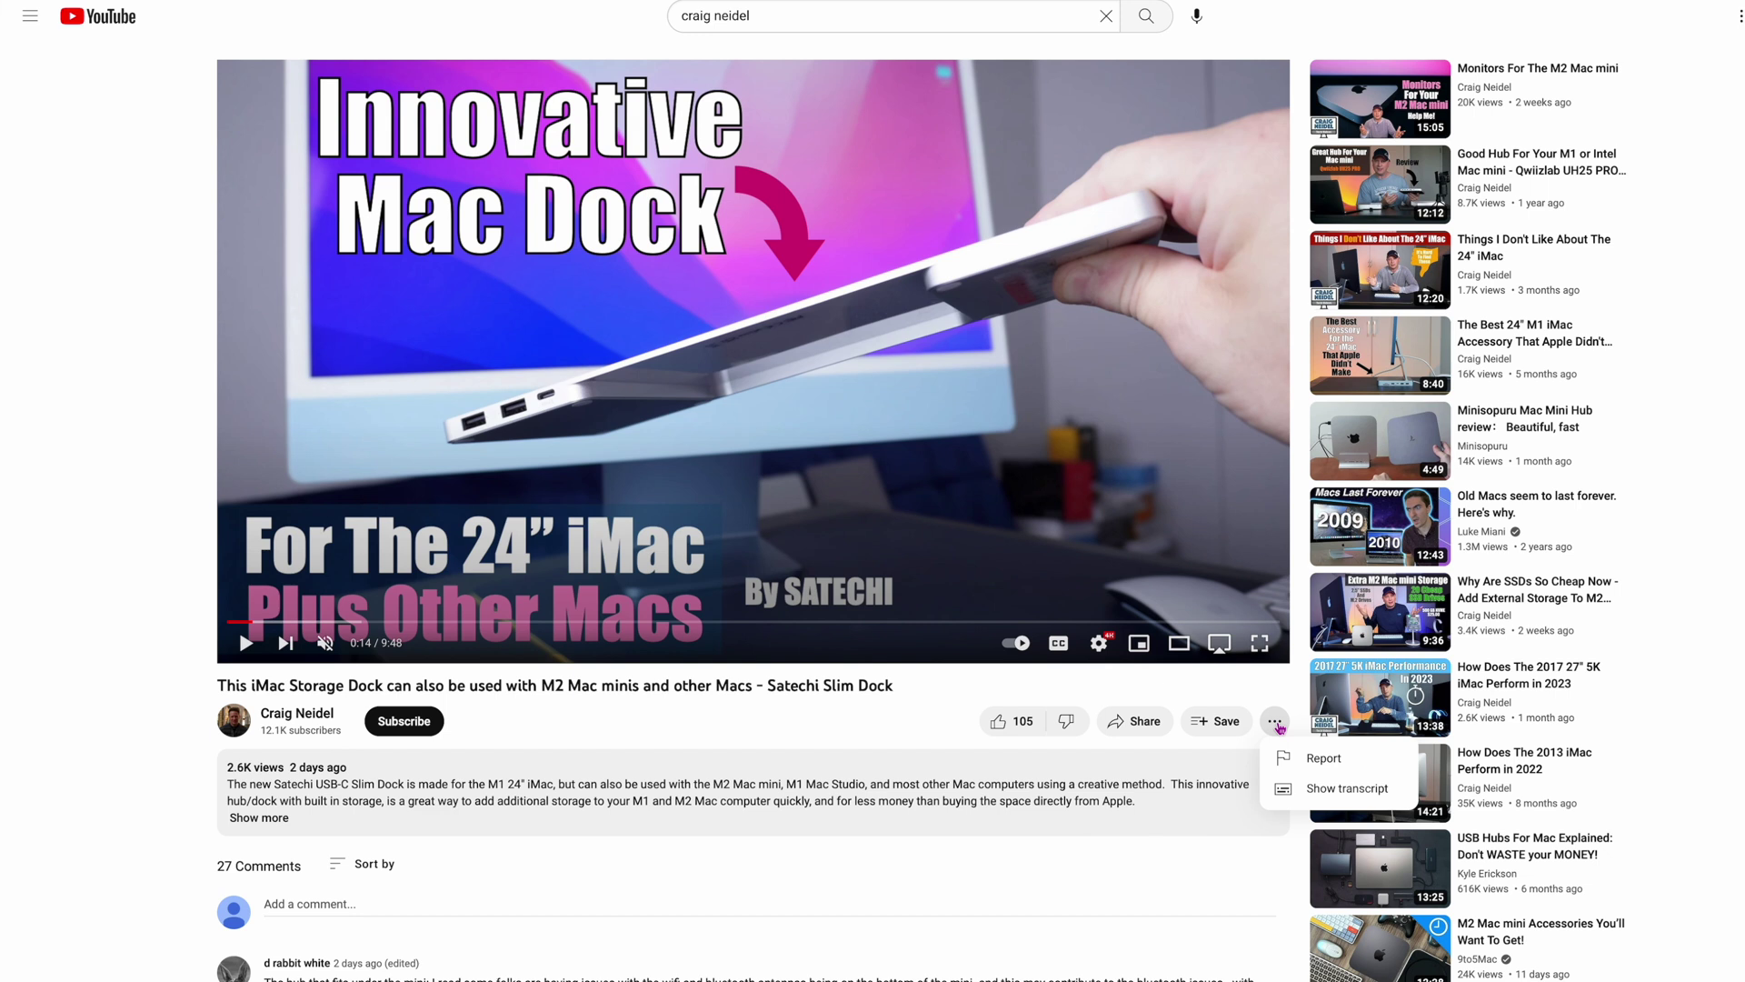
click(1339, 791)
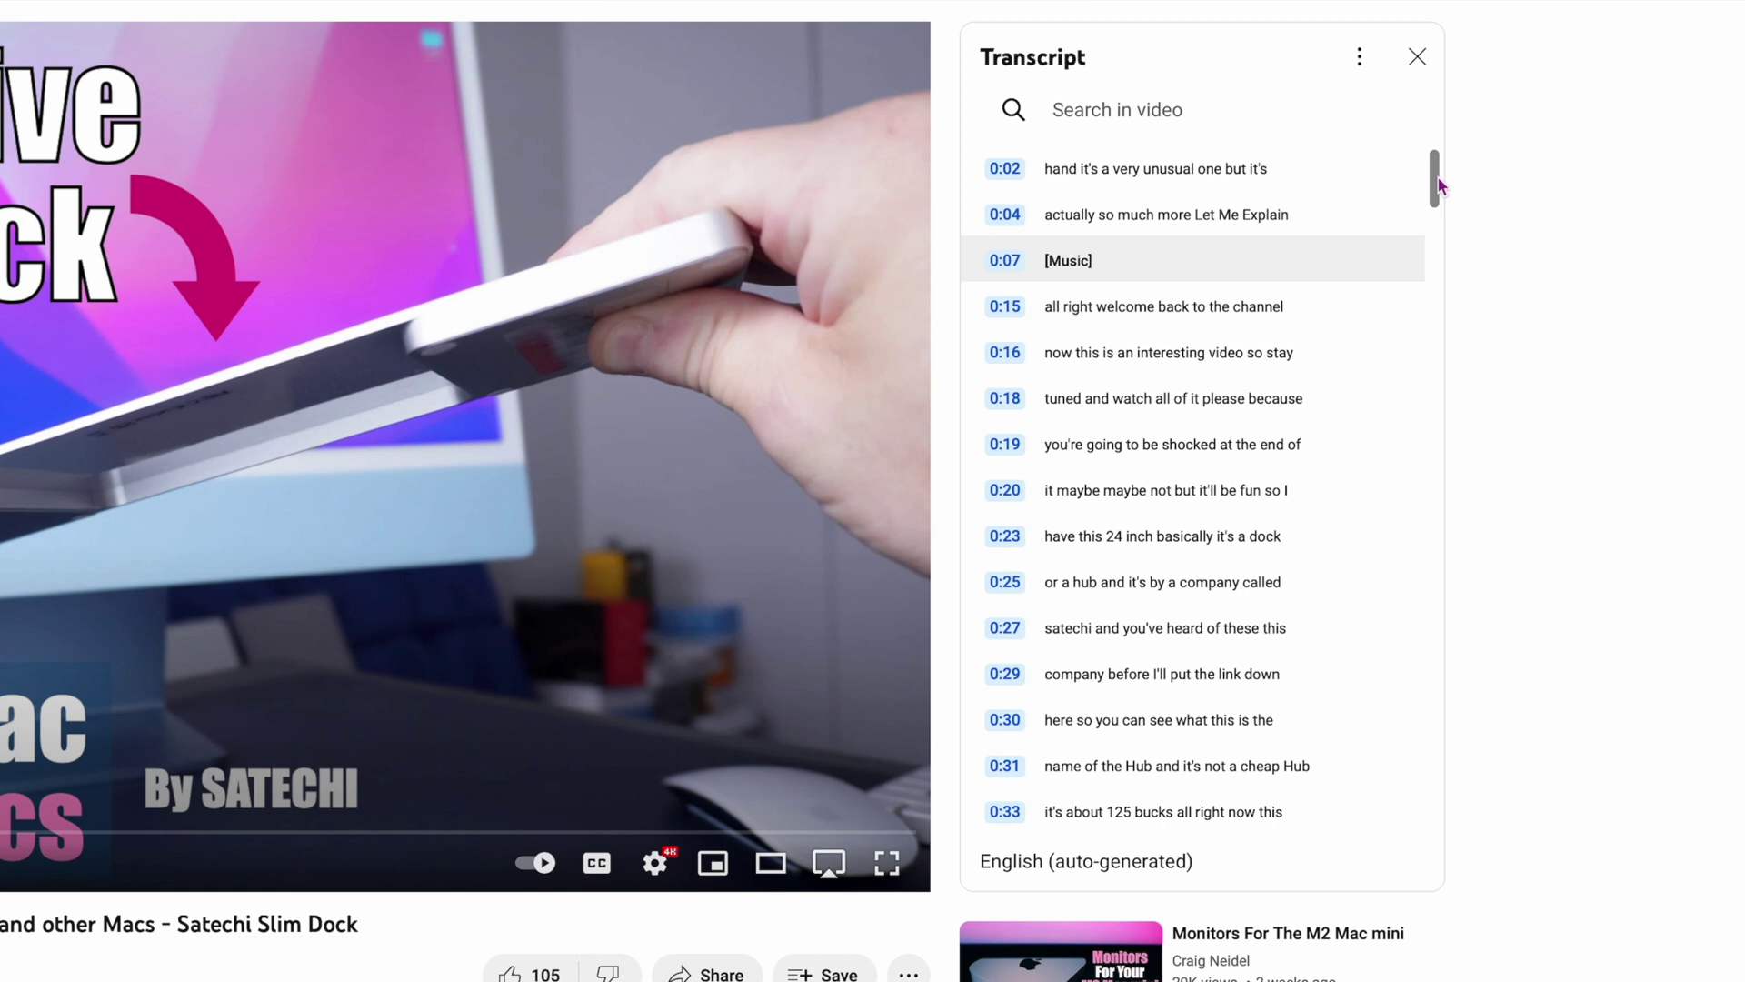
drag(1439, 186, 1433, 306)
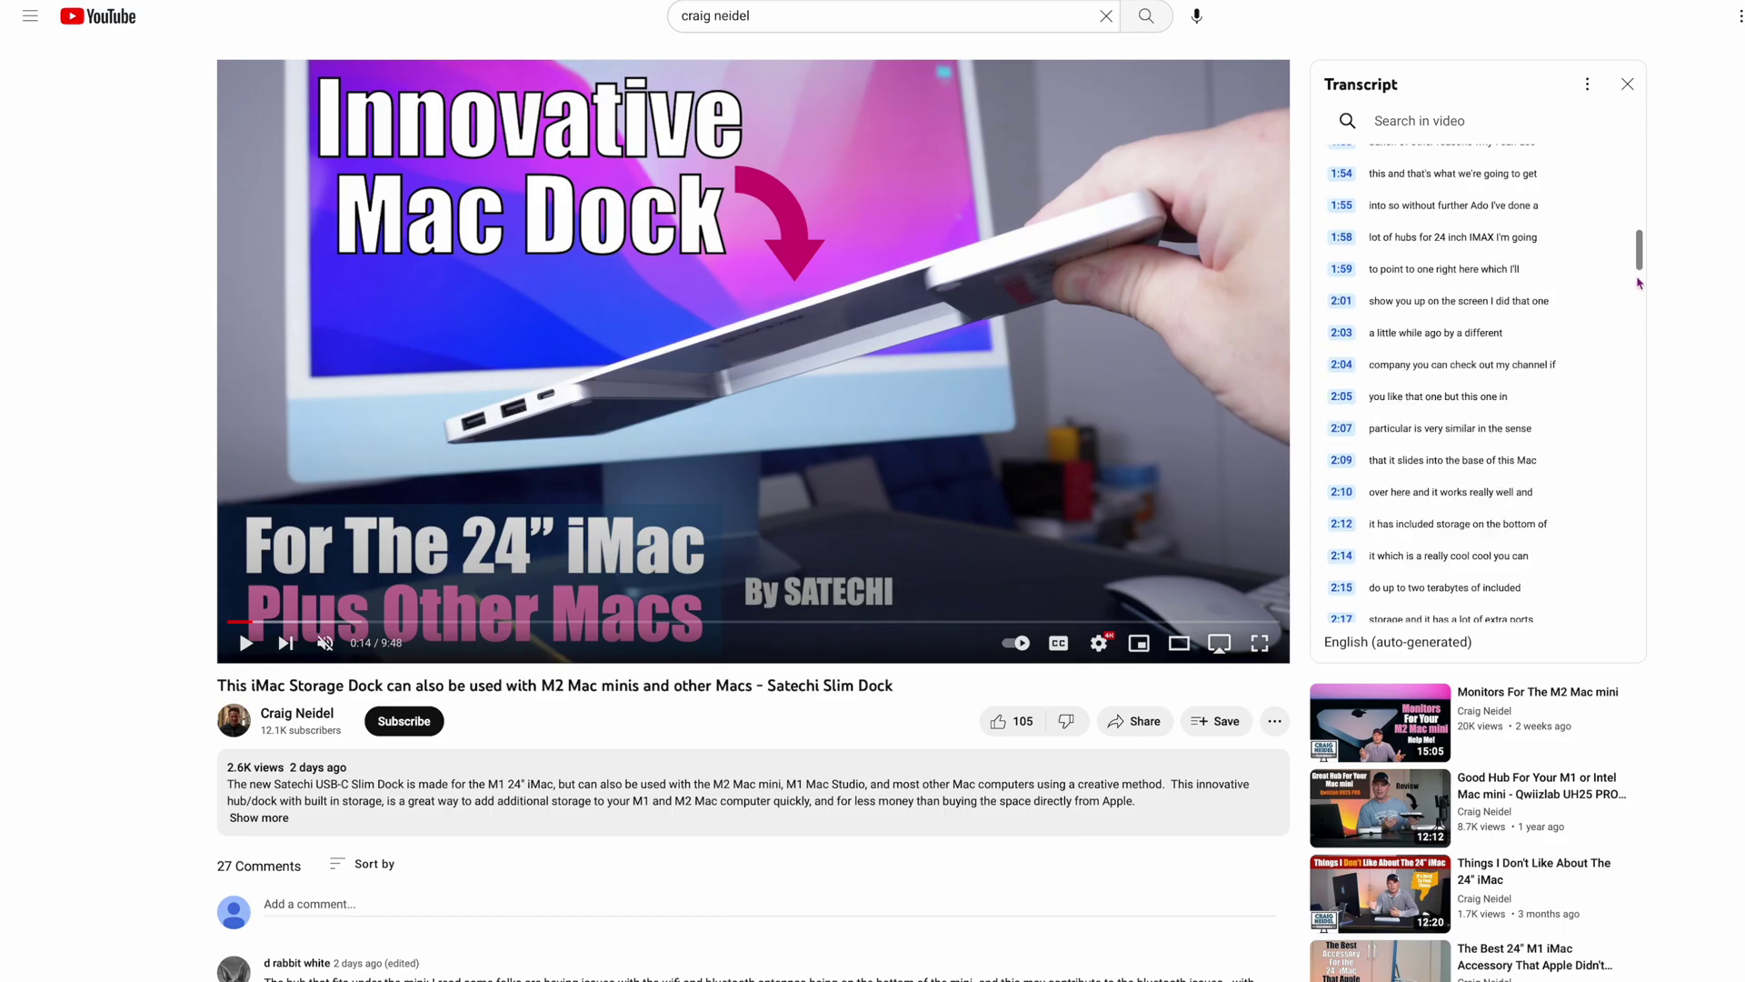
click(1640, 284)
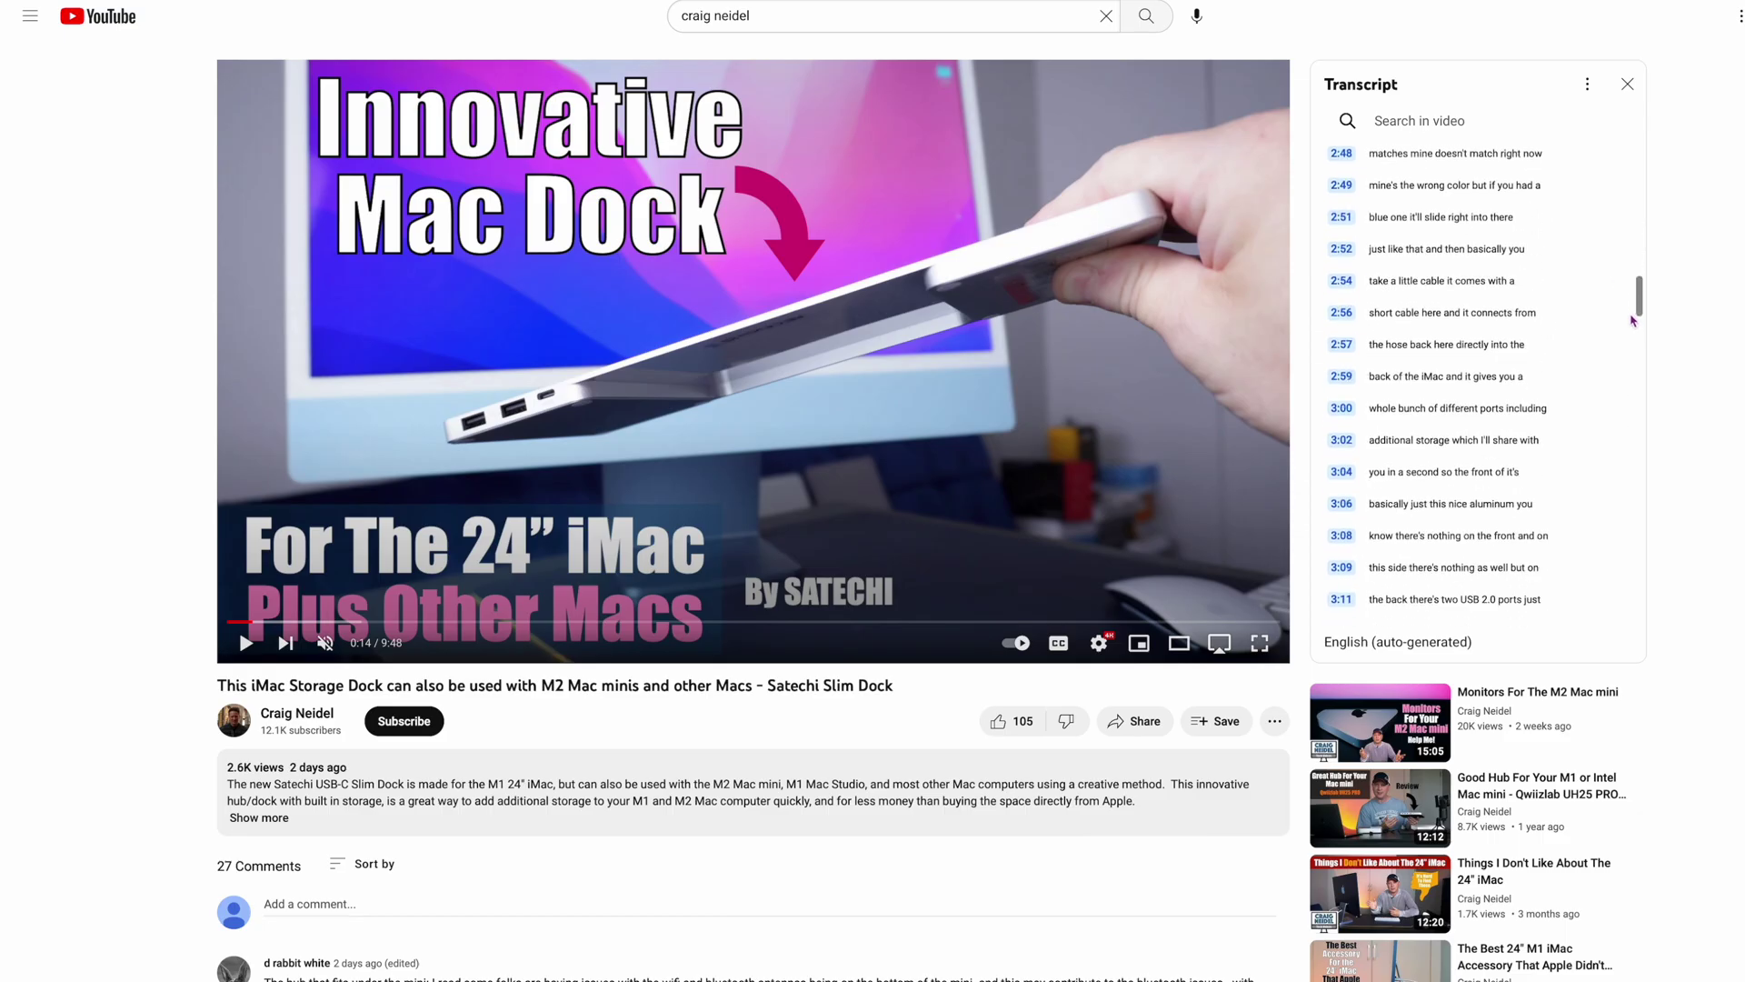
click(1438, 361)
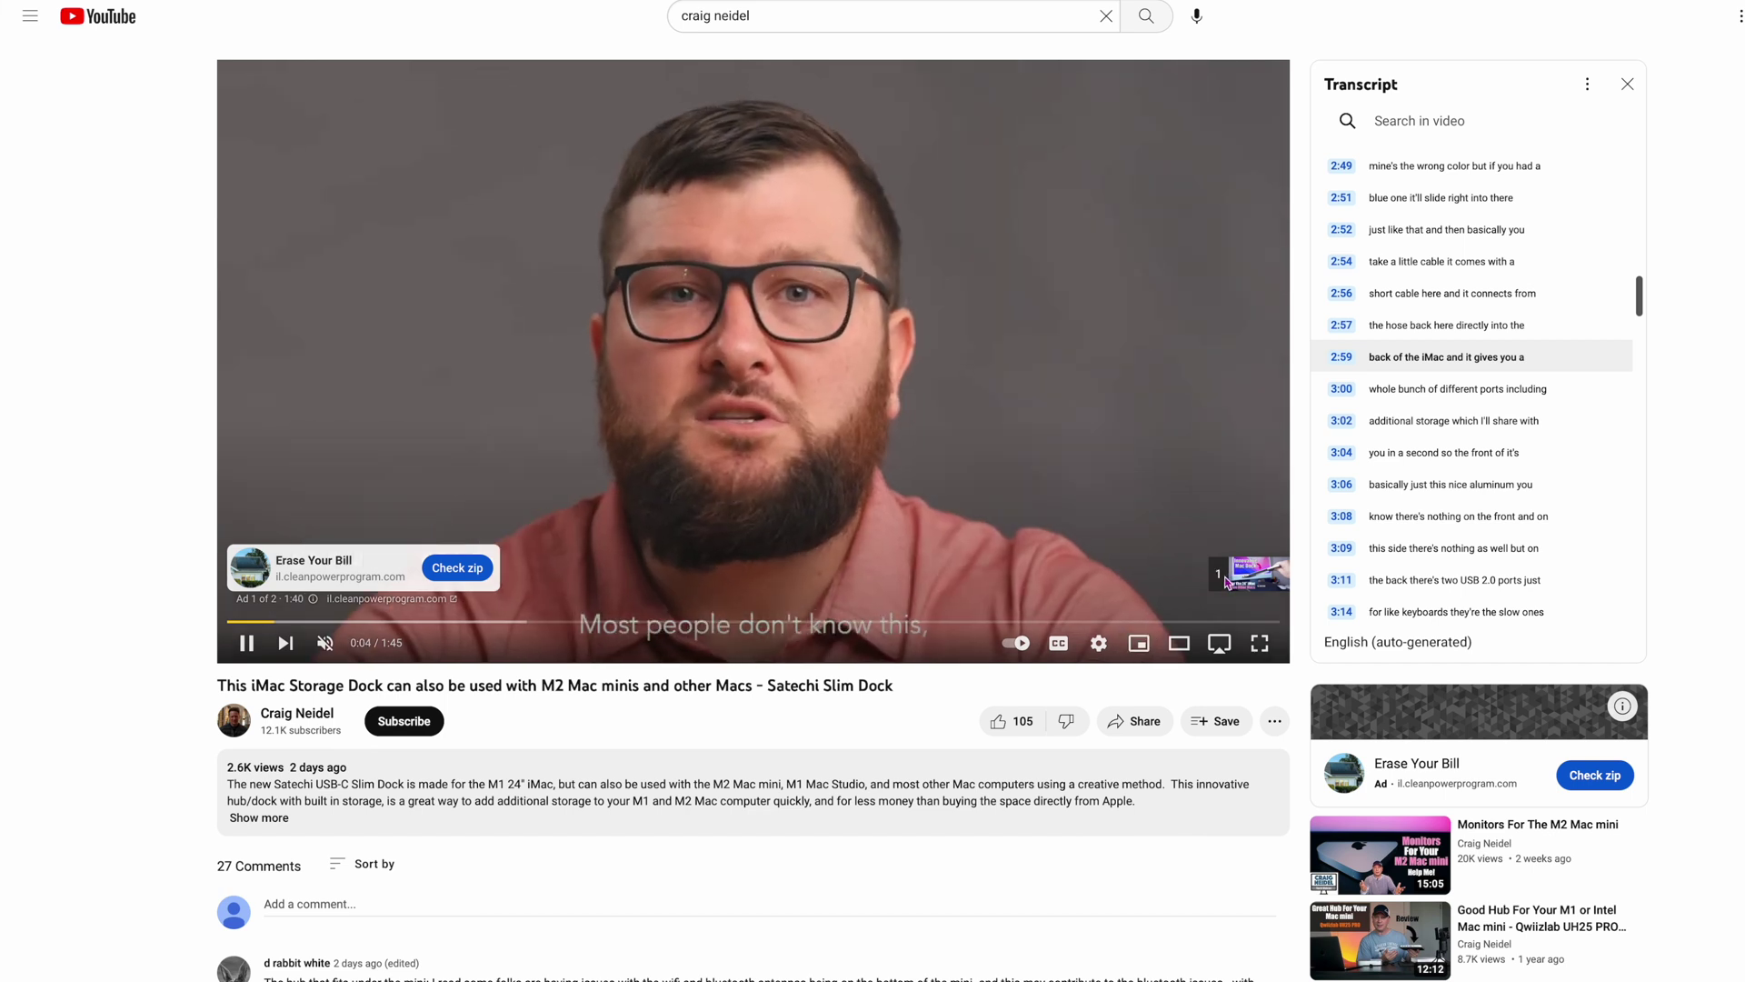
- Skip the ad and pause the dock video at 3:01 of 9:48
click(1240, 575)
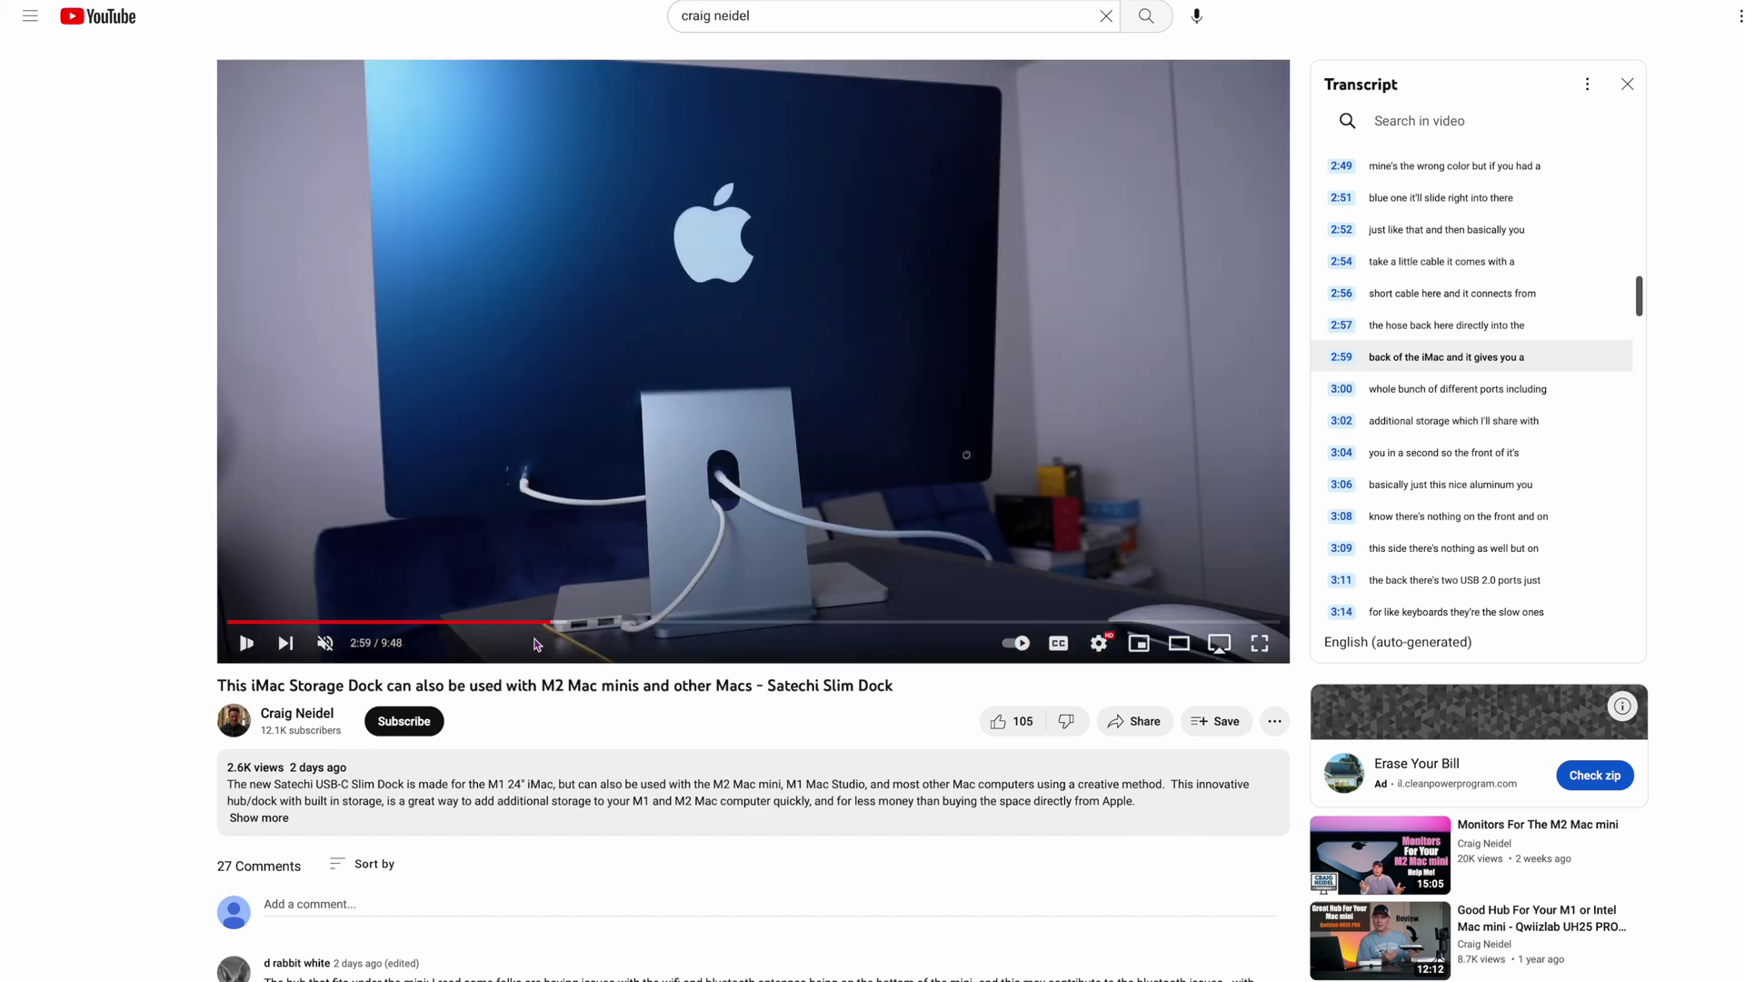
click(247, 643)
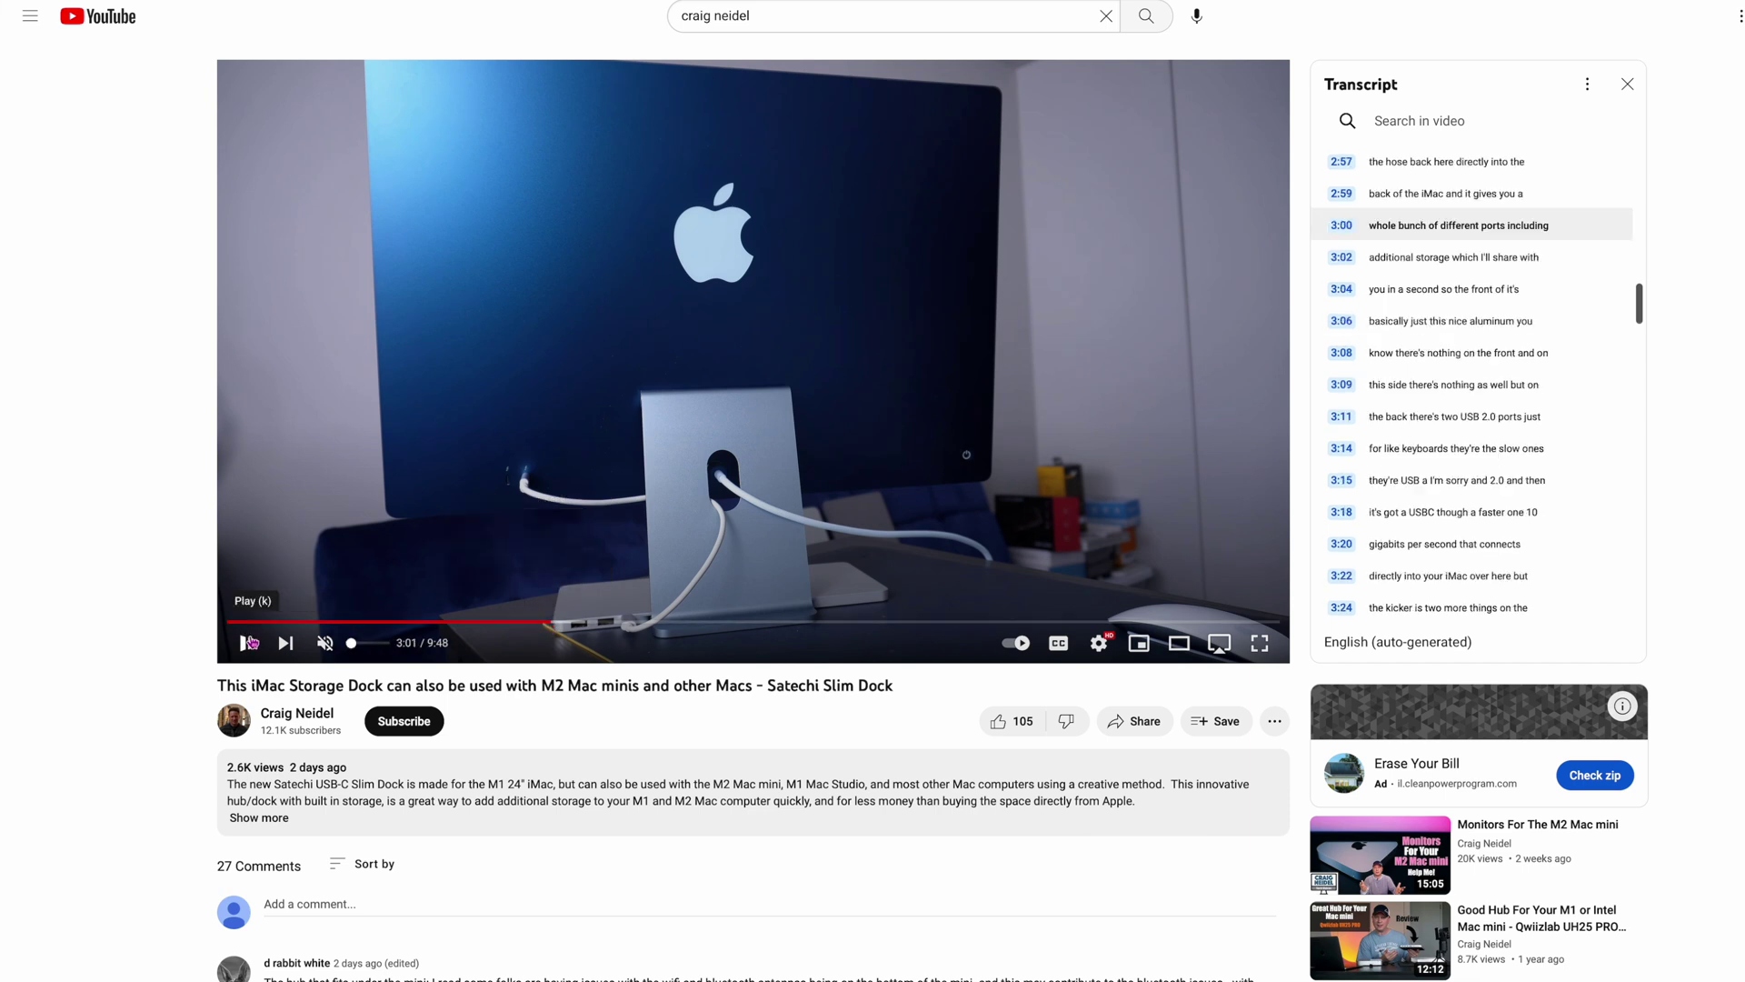
scroll(1421, 439, down, 6)
scroll(1420, 439, down, 10)
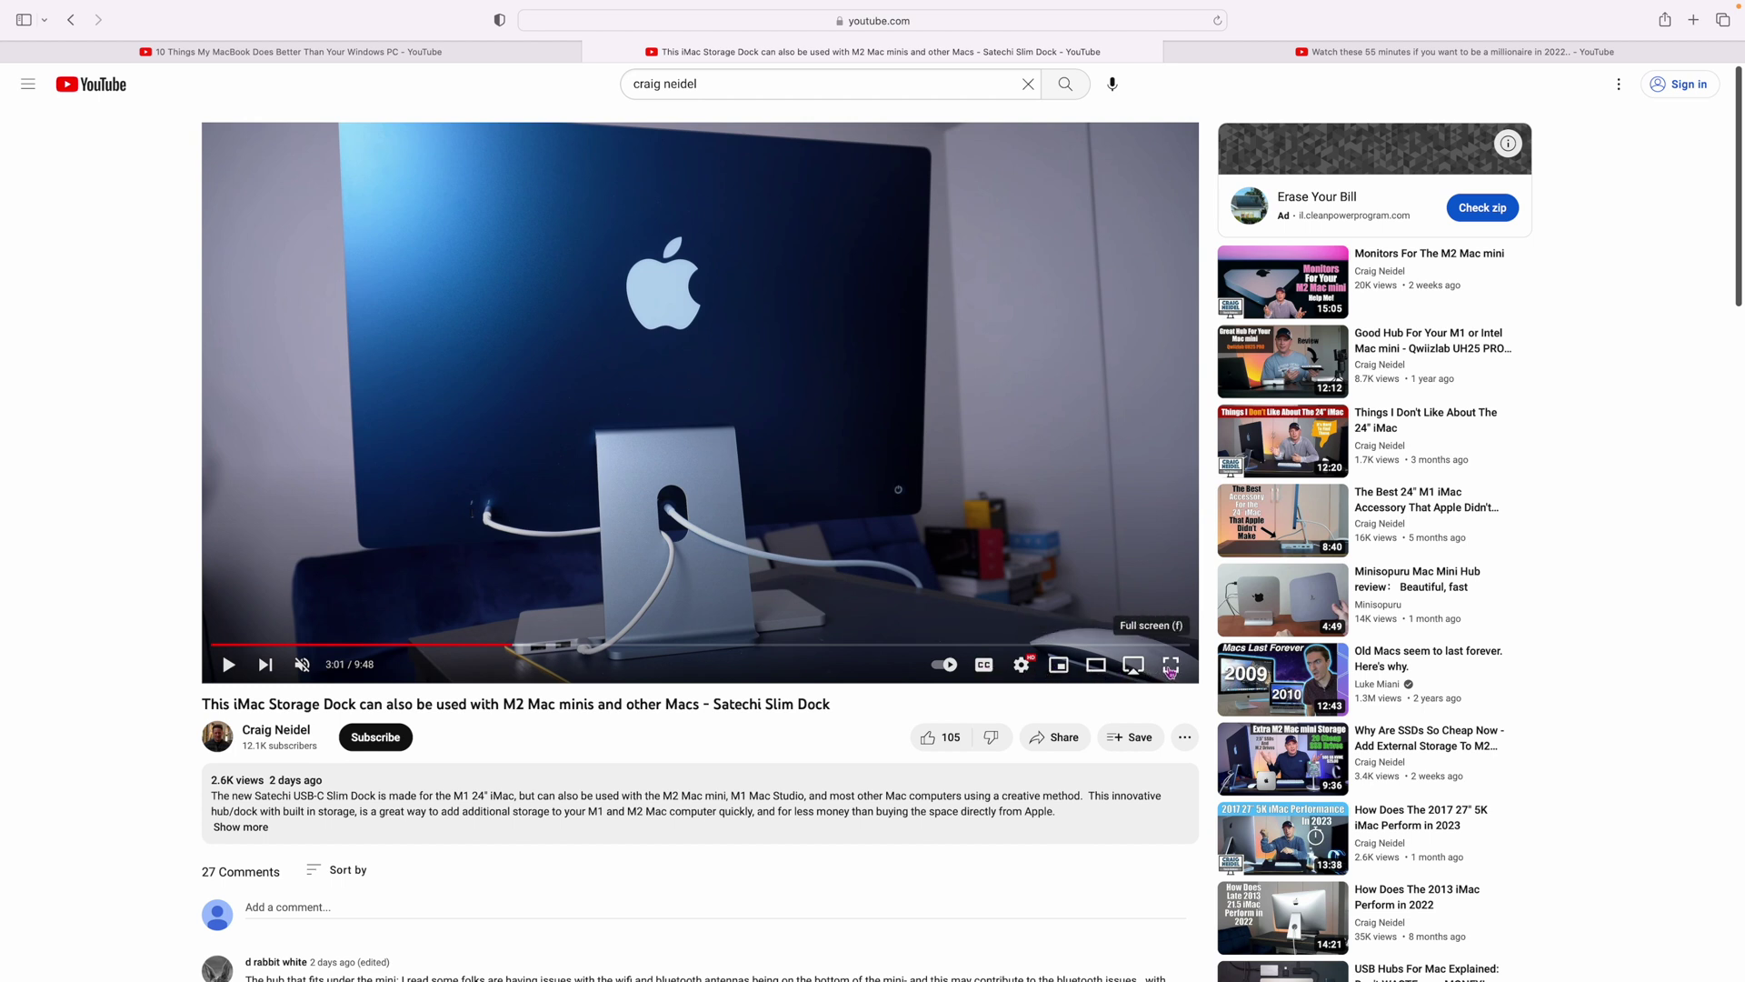
click(1059, 666)
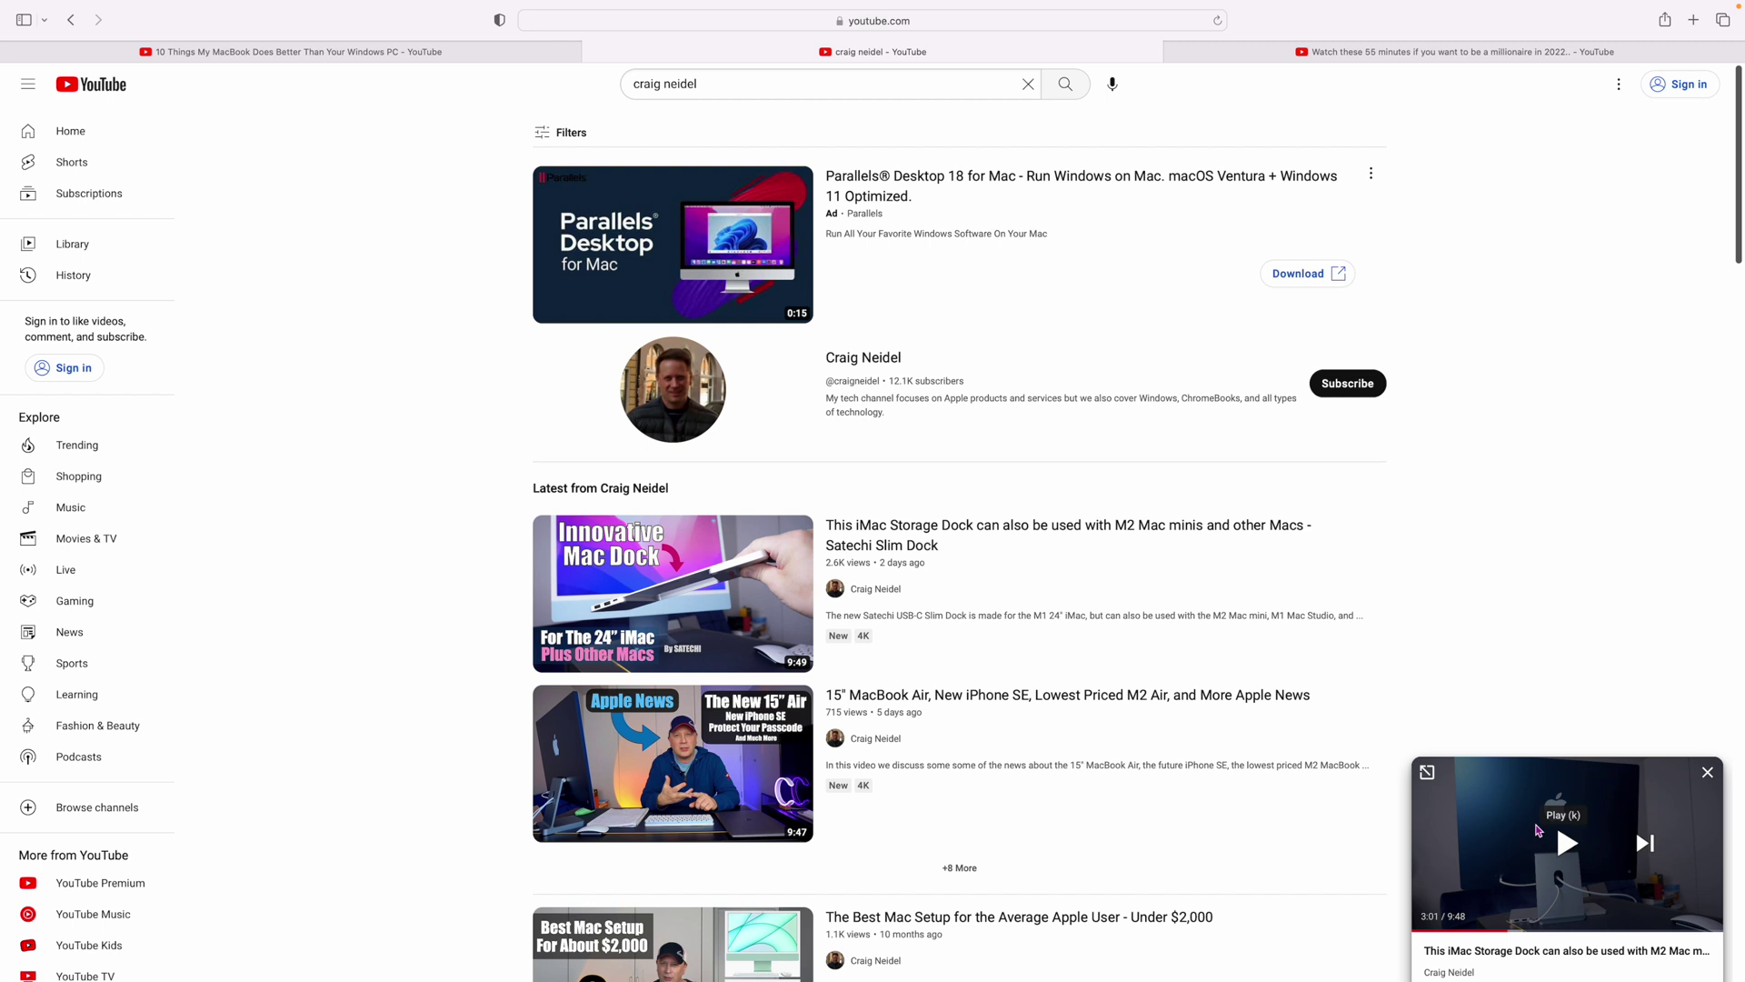
scroll(1060, 632, down, 6)
scroll(1061, 632, up, 4)
scroll(1061, 632, up, 3)
mouse_move(1554, 832)
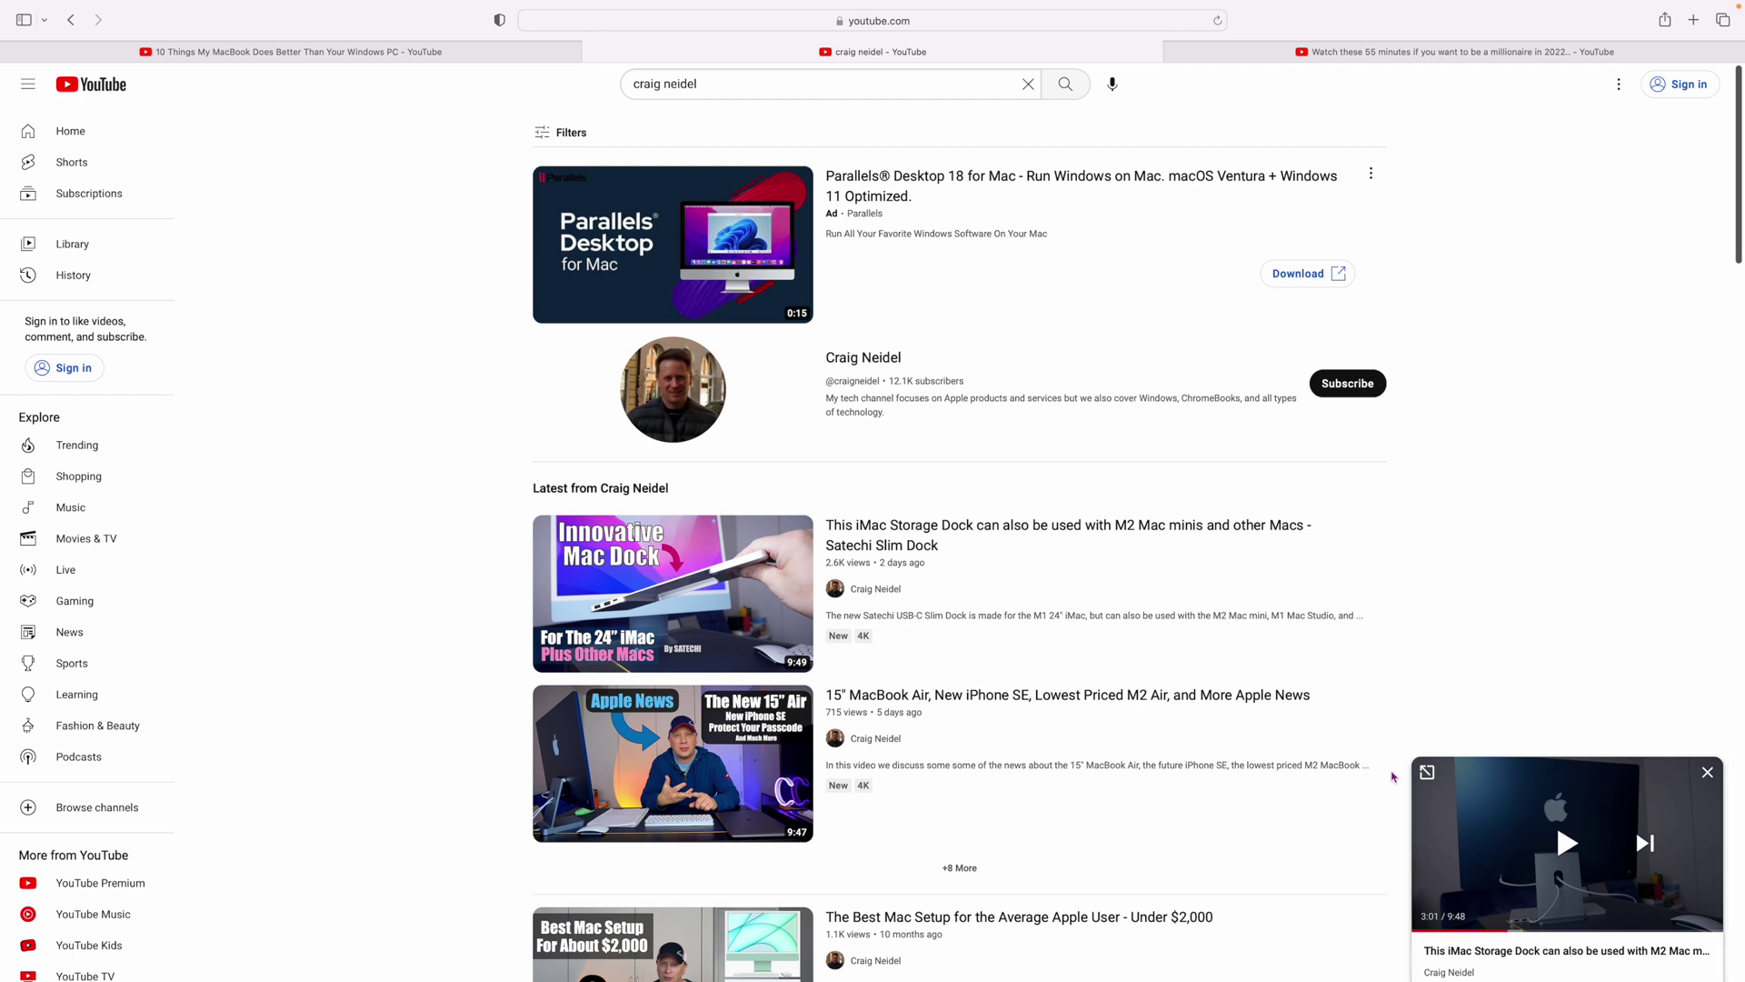
click(1427, 771)
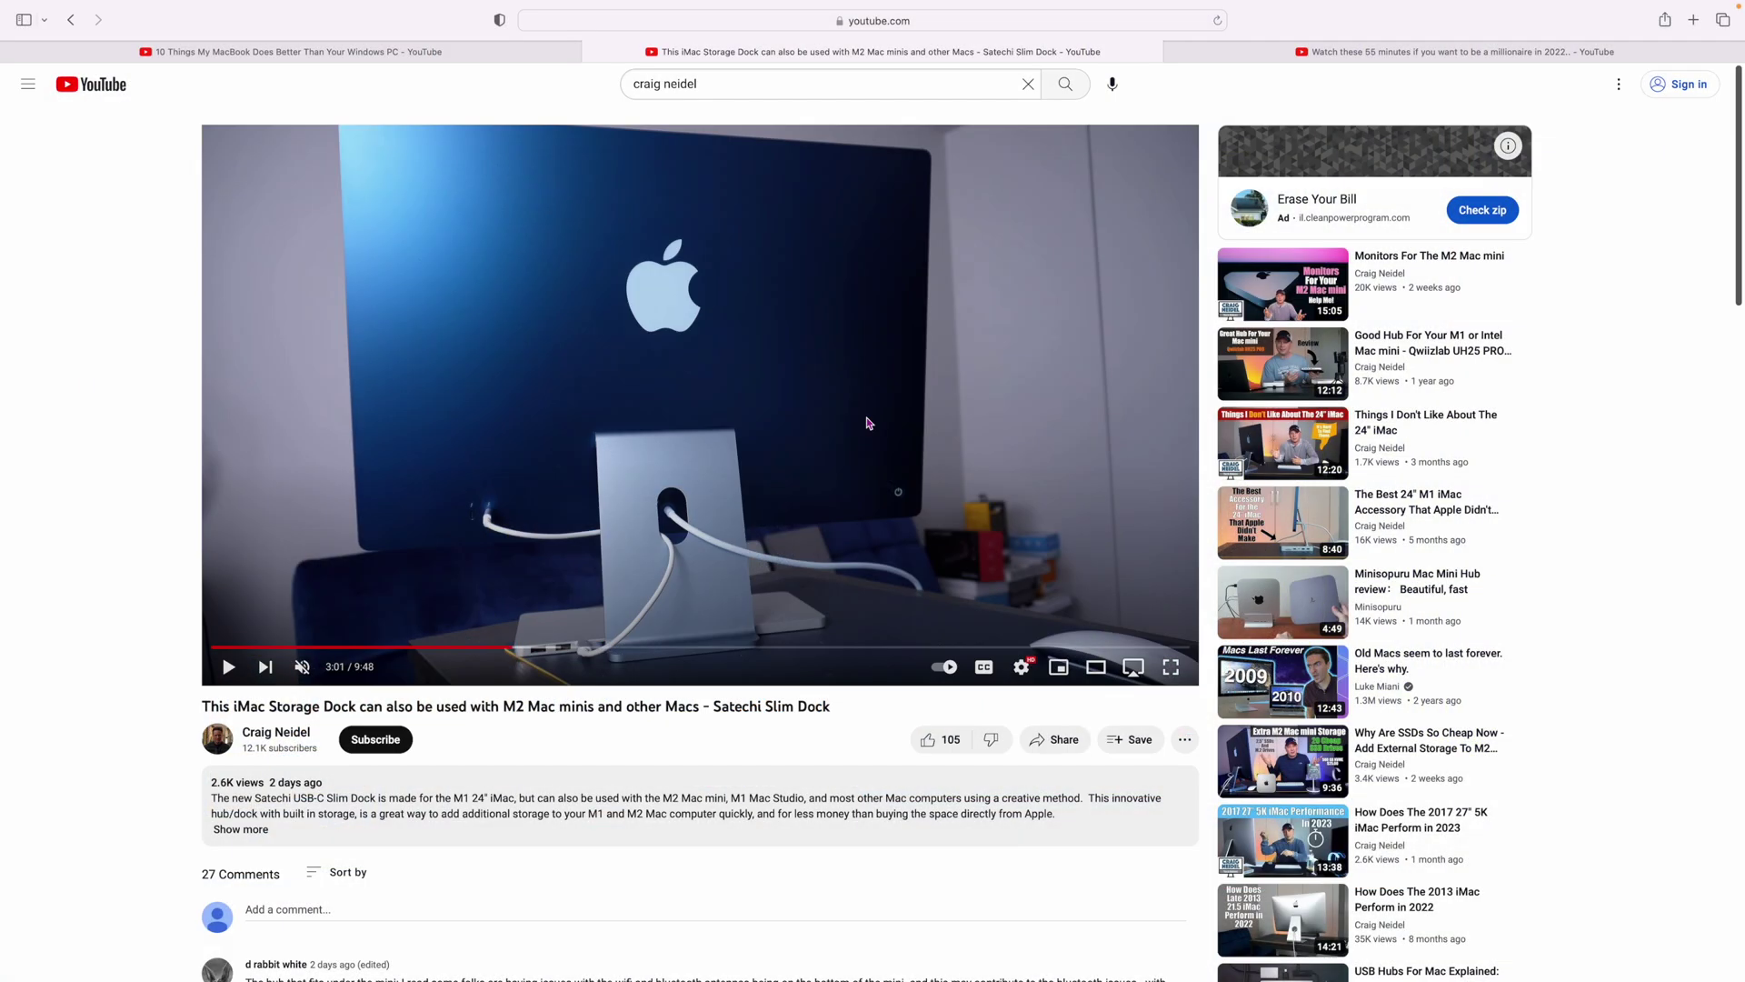
- Choose Enter Picture in Picture from Safari's own video menu to float the dock video
right_click(780, 345)
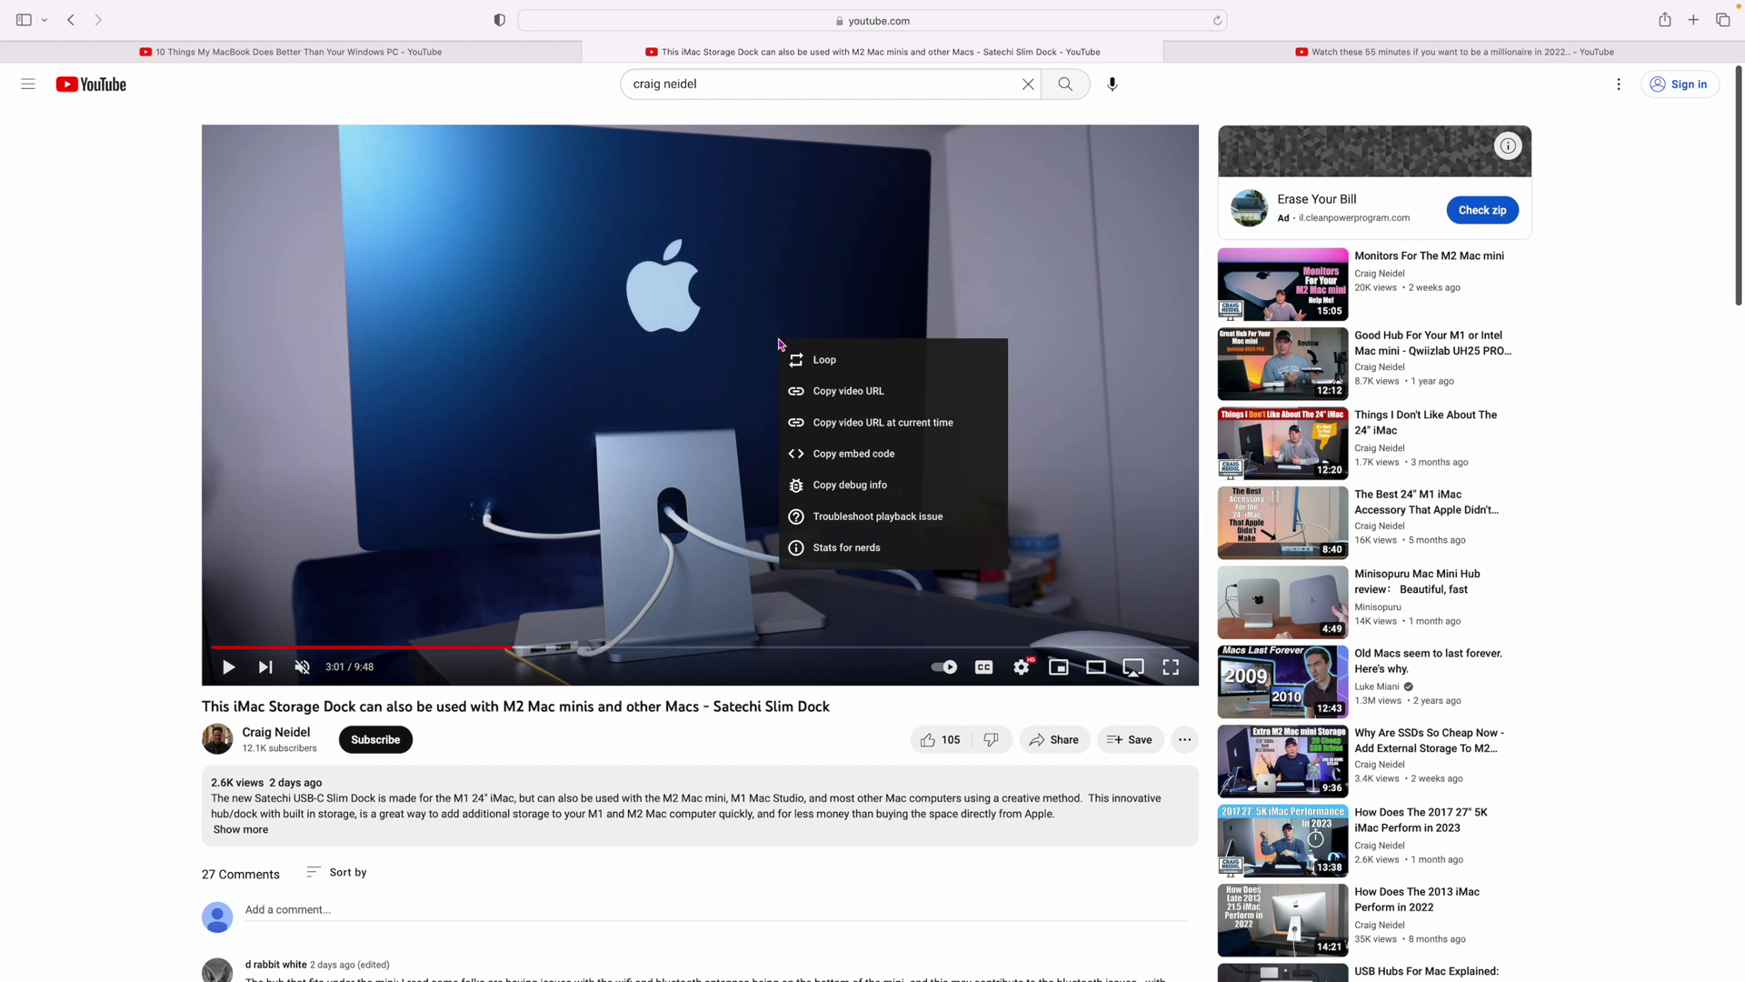
right_click(780, 344)
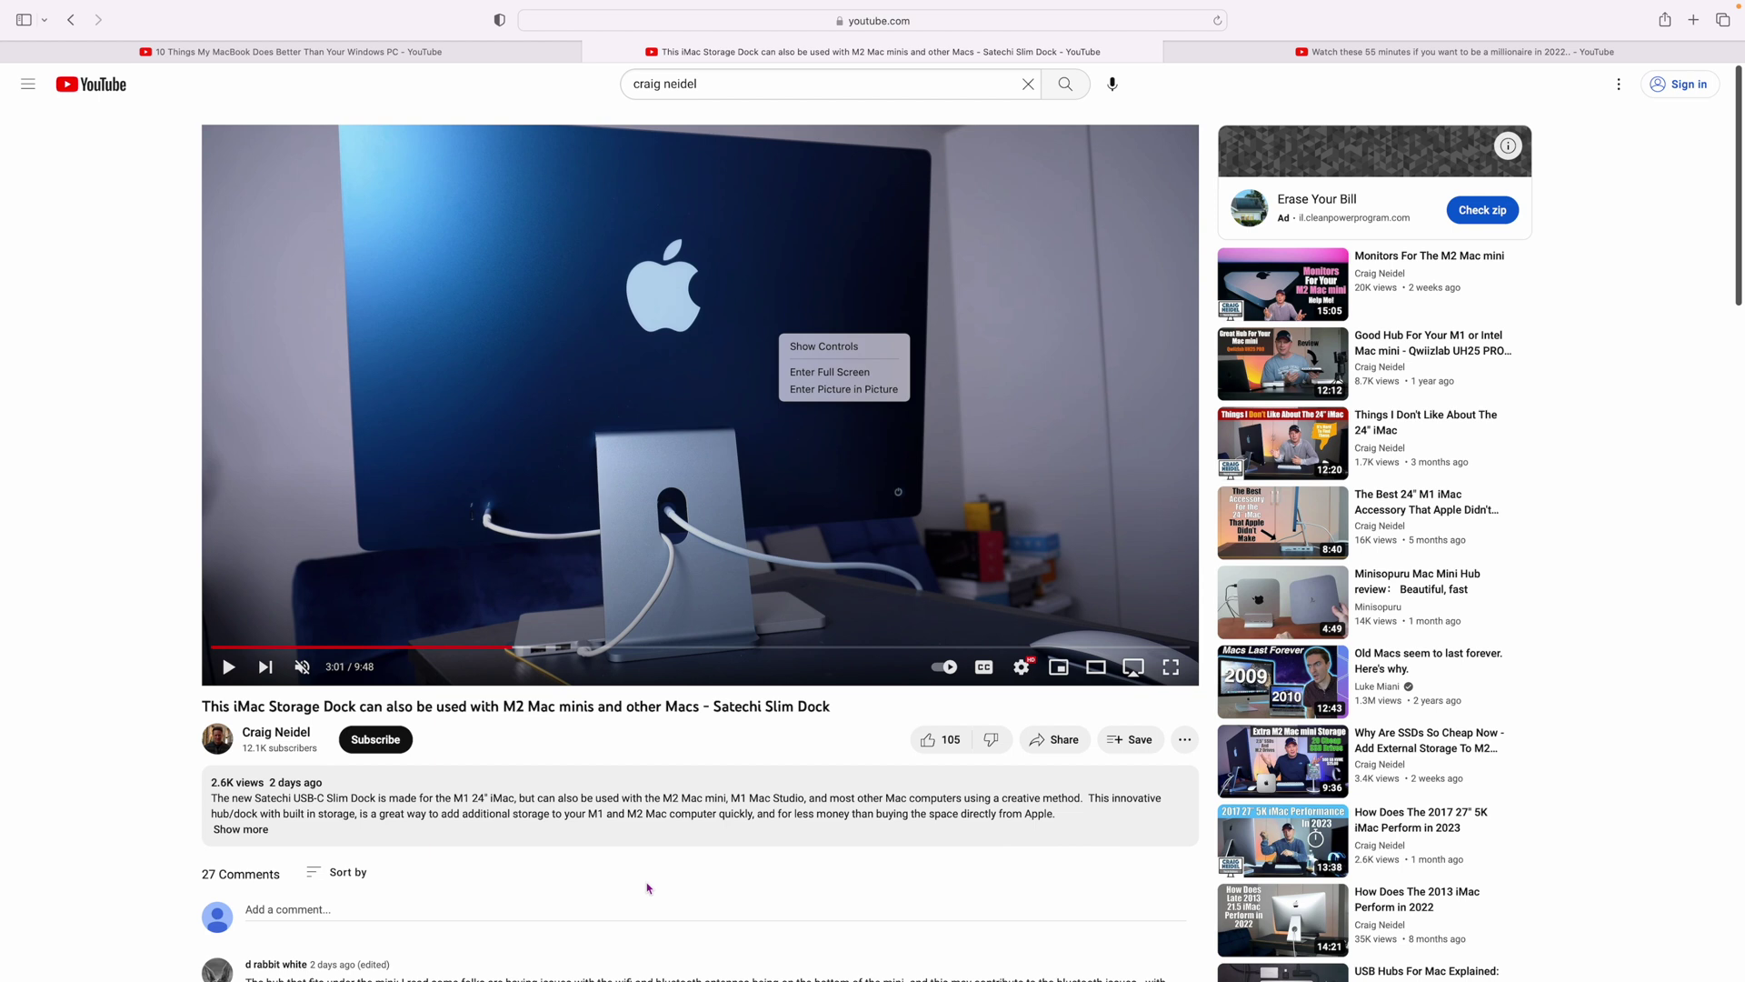
click(844, 270)
right_click(844, 259)
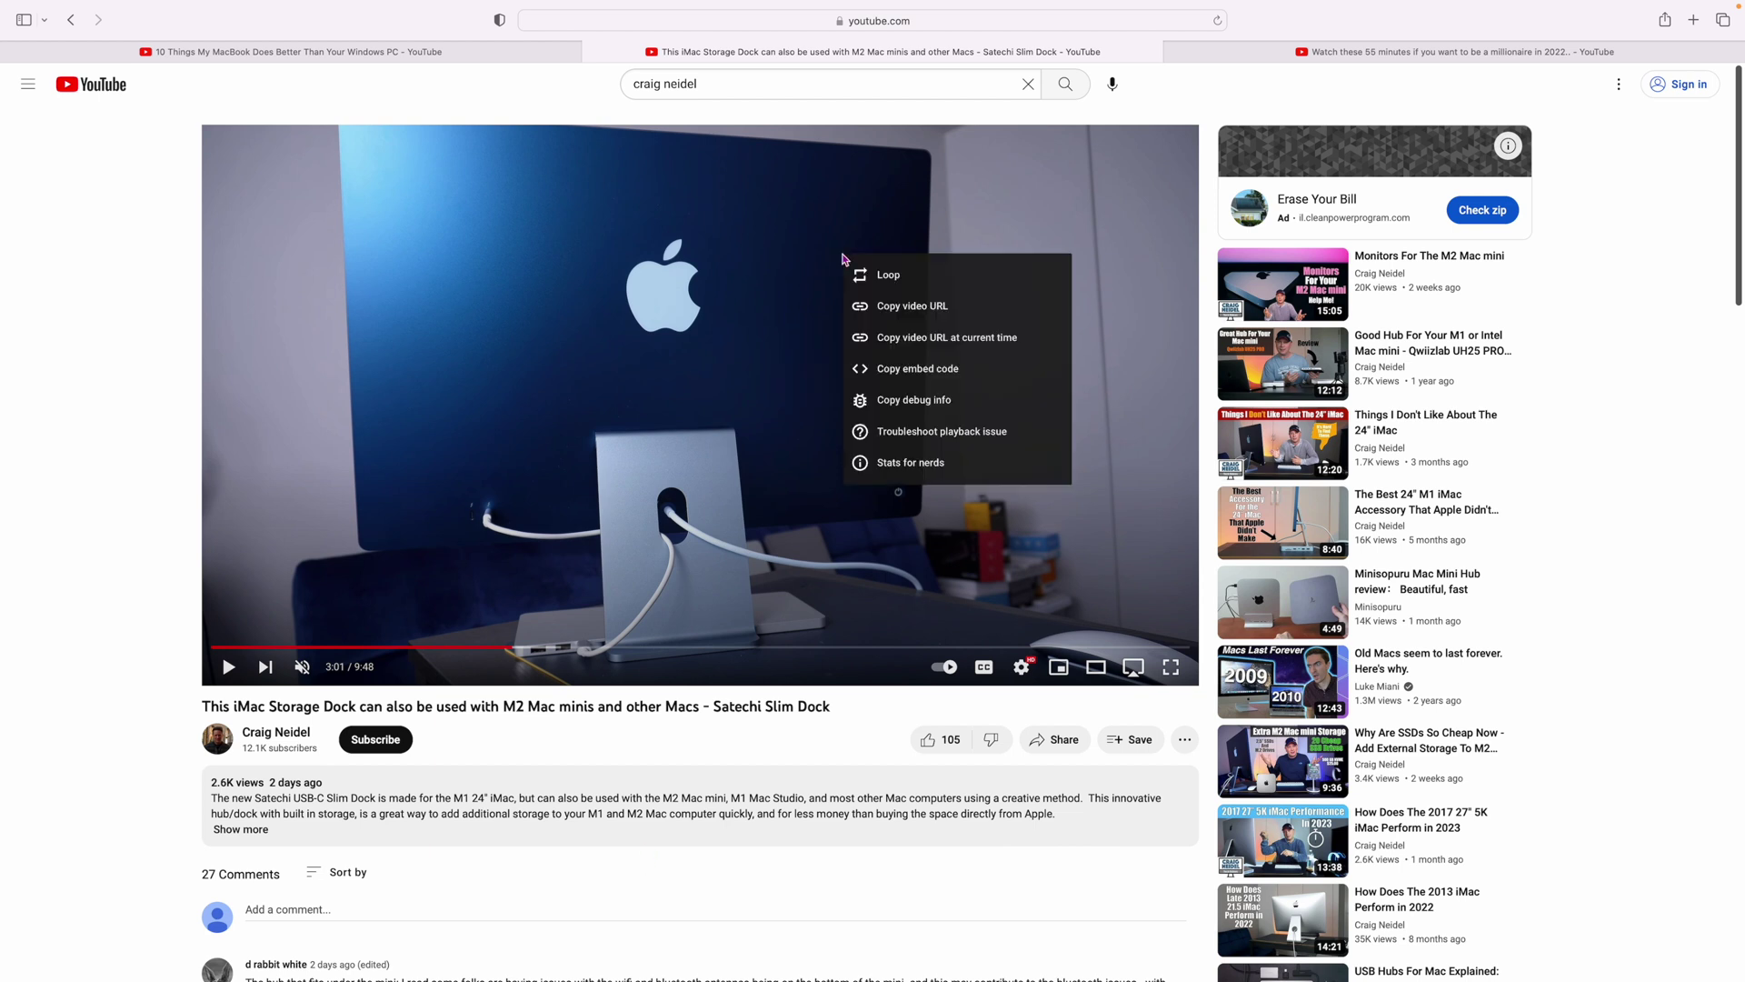
right_click(845, 259)
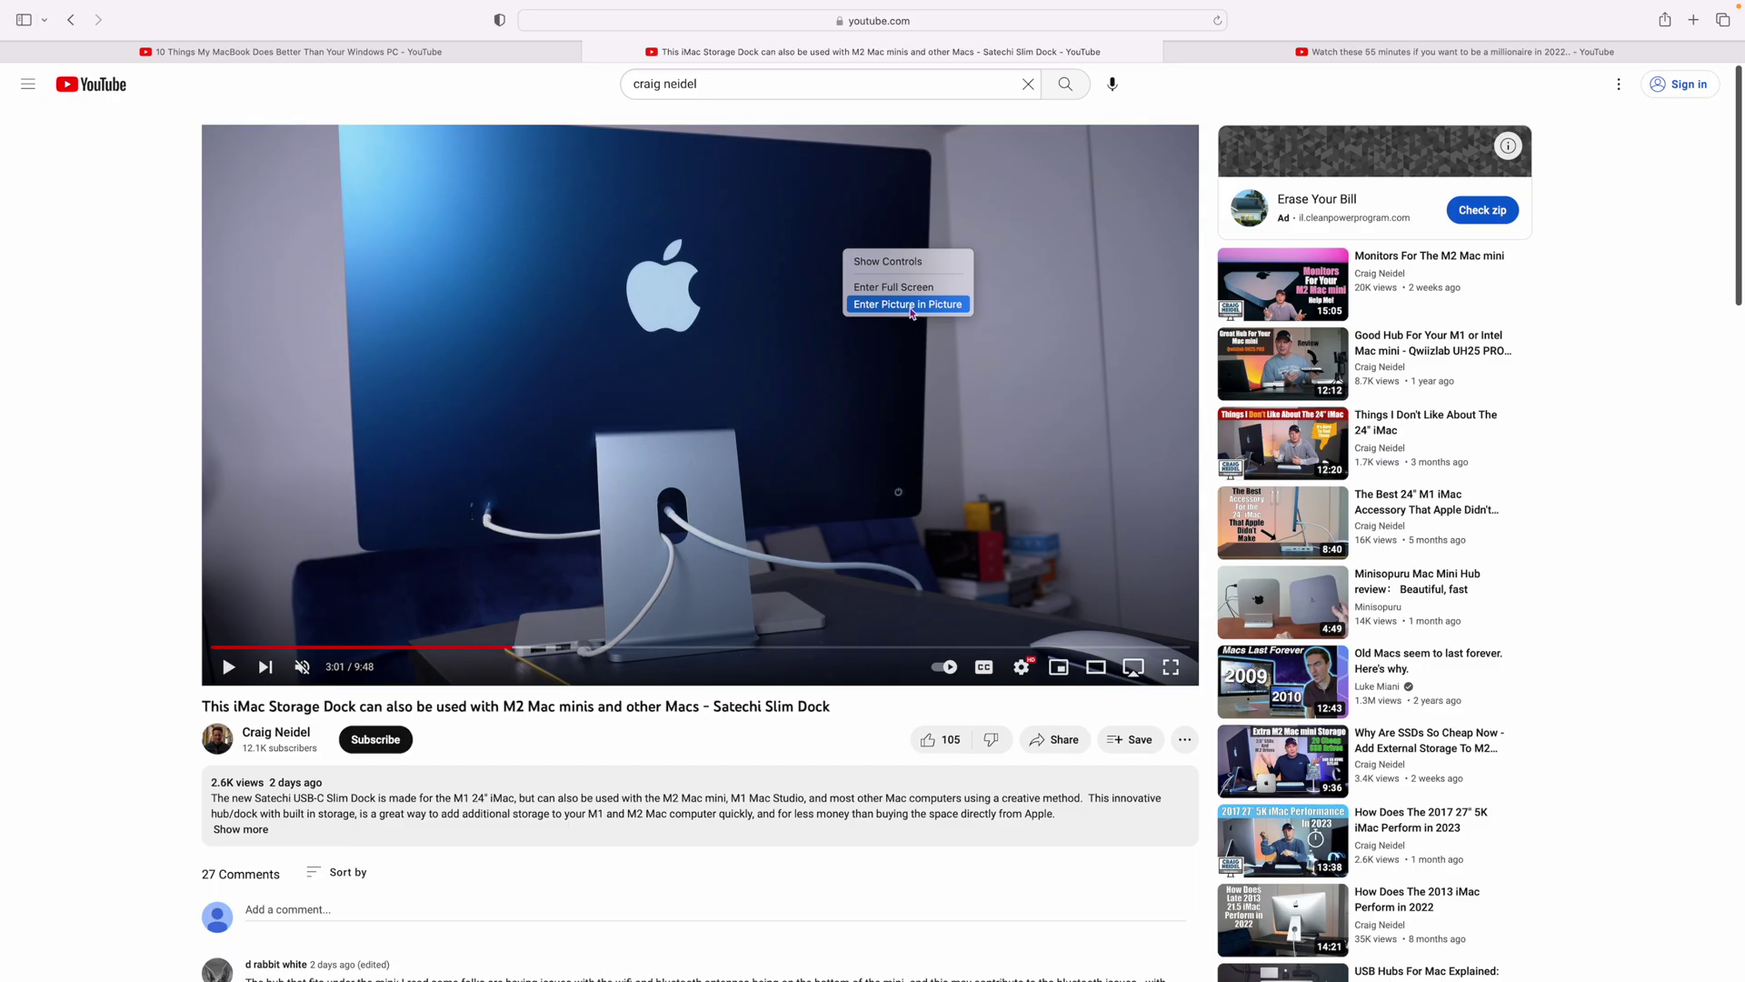
click(918, 424)
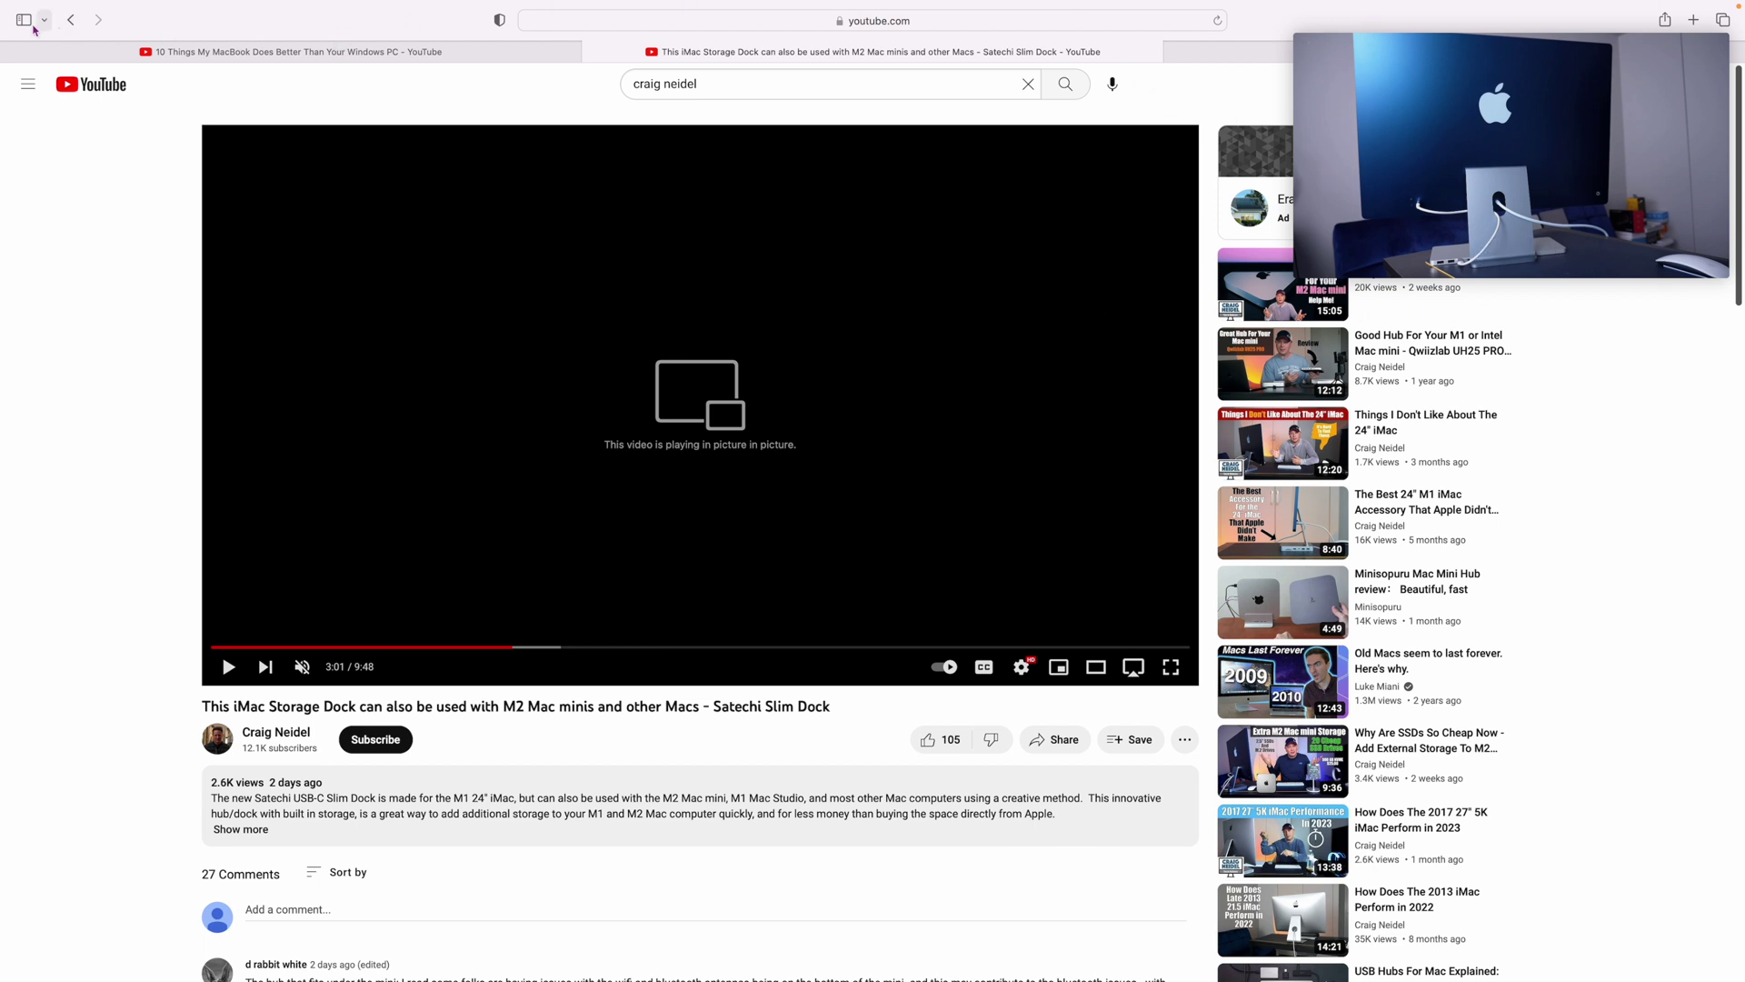
- Exit Safari full screen, enlarge the floating picture-in-picture video, and enlarge the browser window
mouse_move(52, 12)
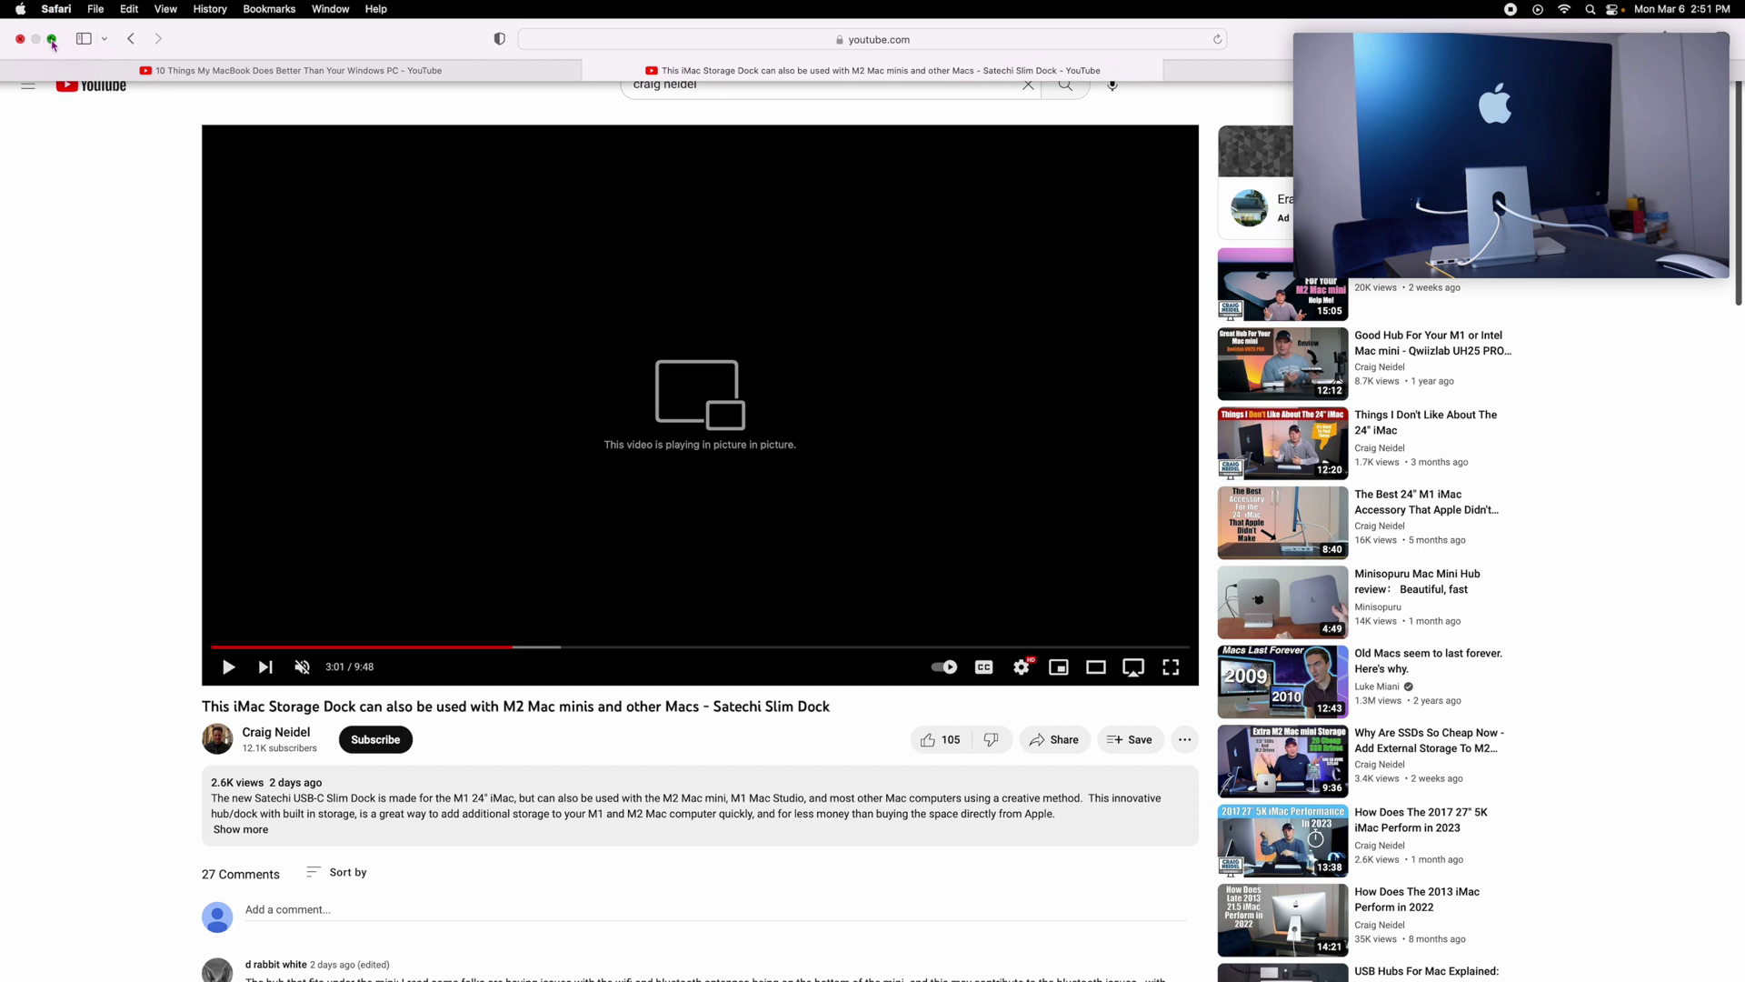
click(52, 39)
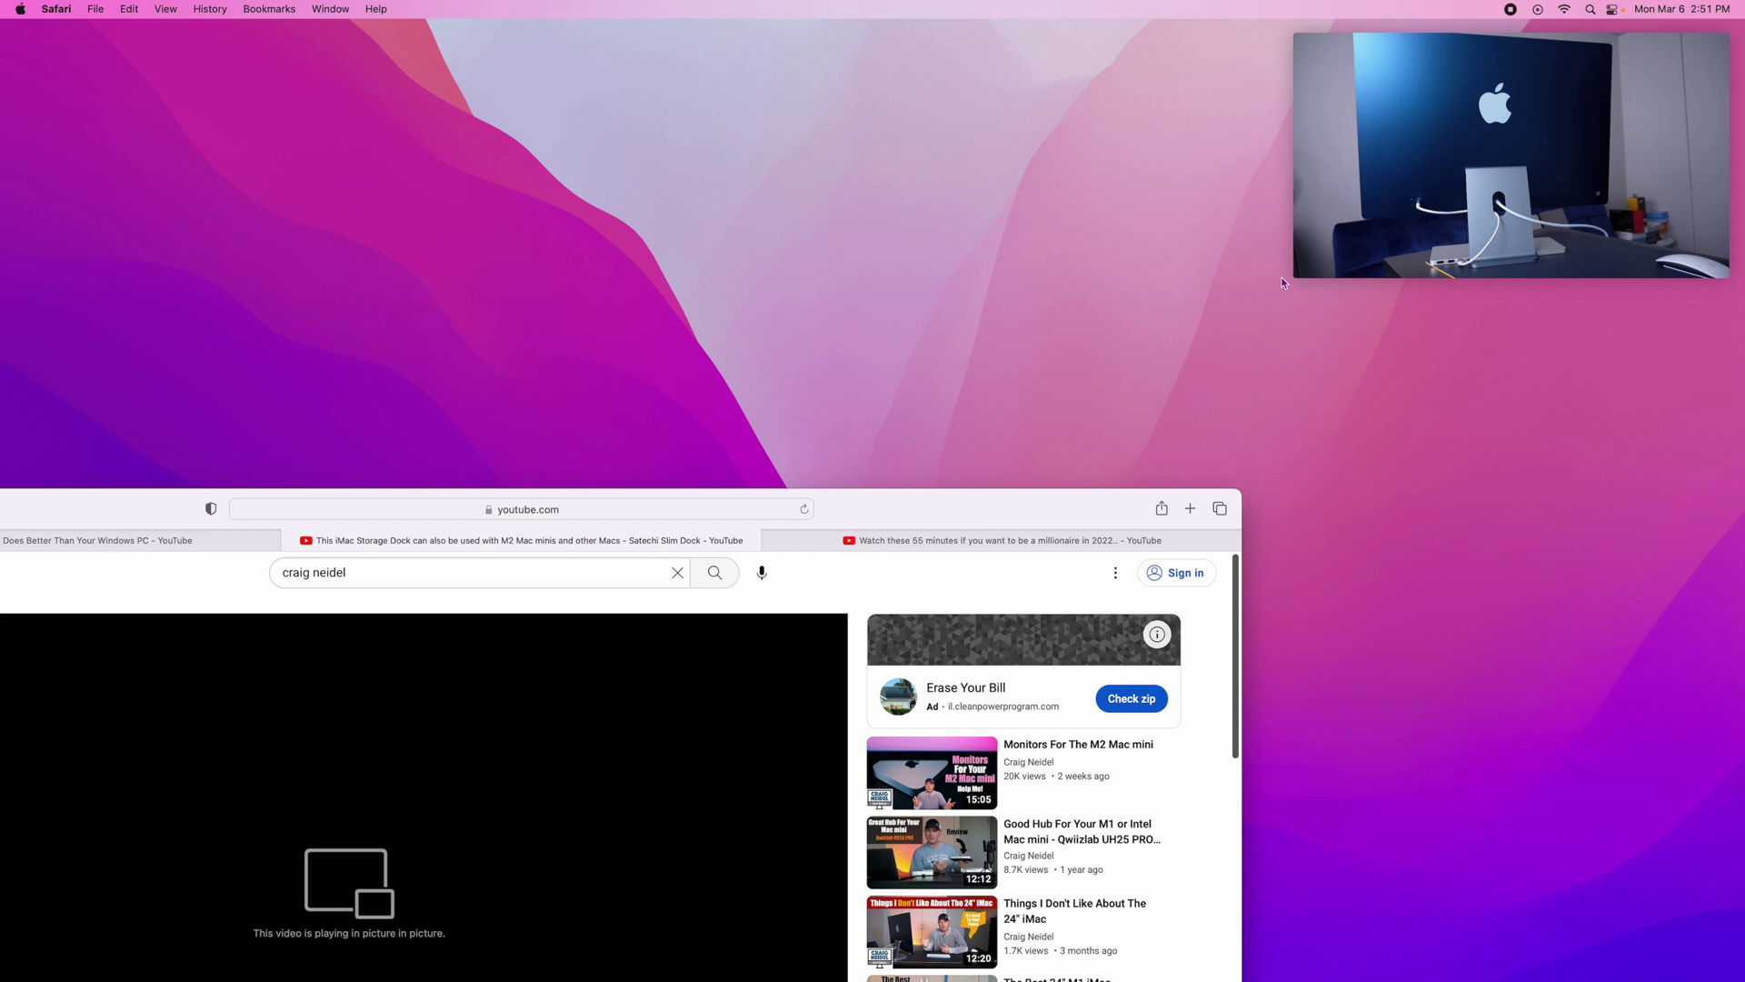
drag(1280, 277, 1214, 323)
double_click(966, 511)
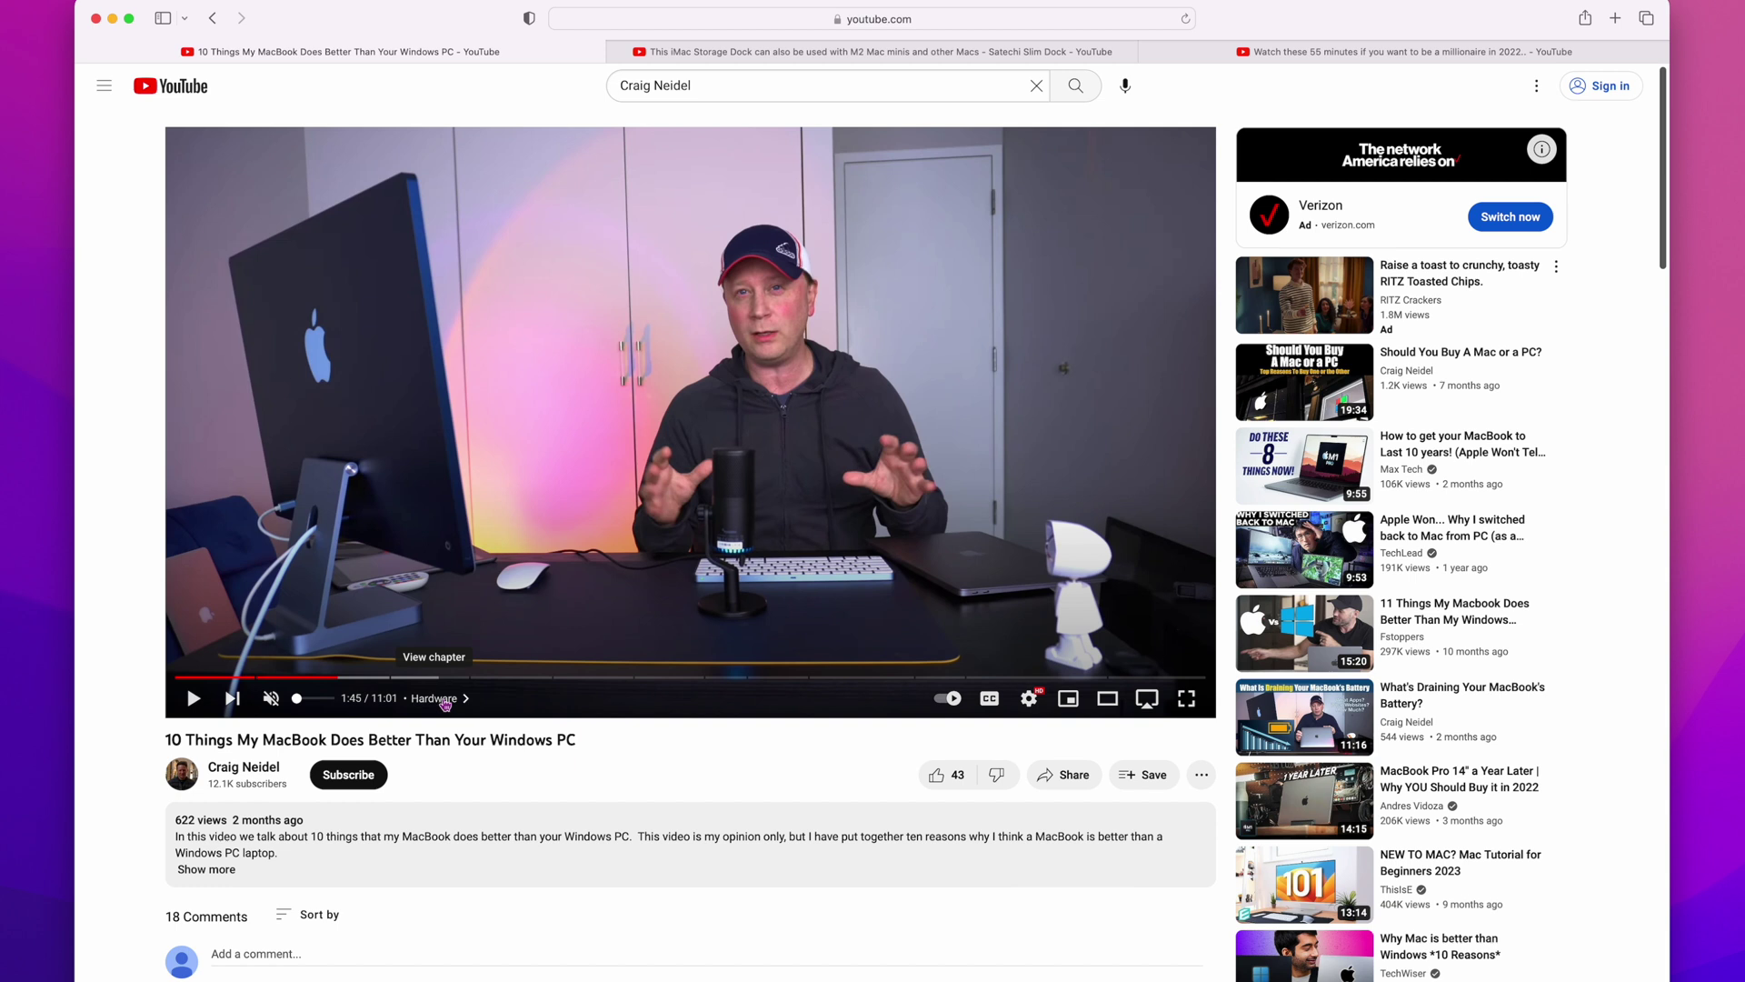
- Open the MacBook video's Chapters list and scrub the progress bar ahead toward the Battery chapter
click(439, 699)
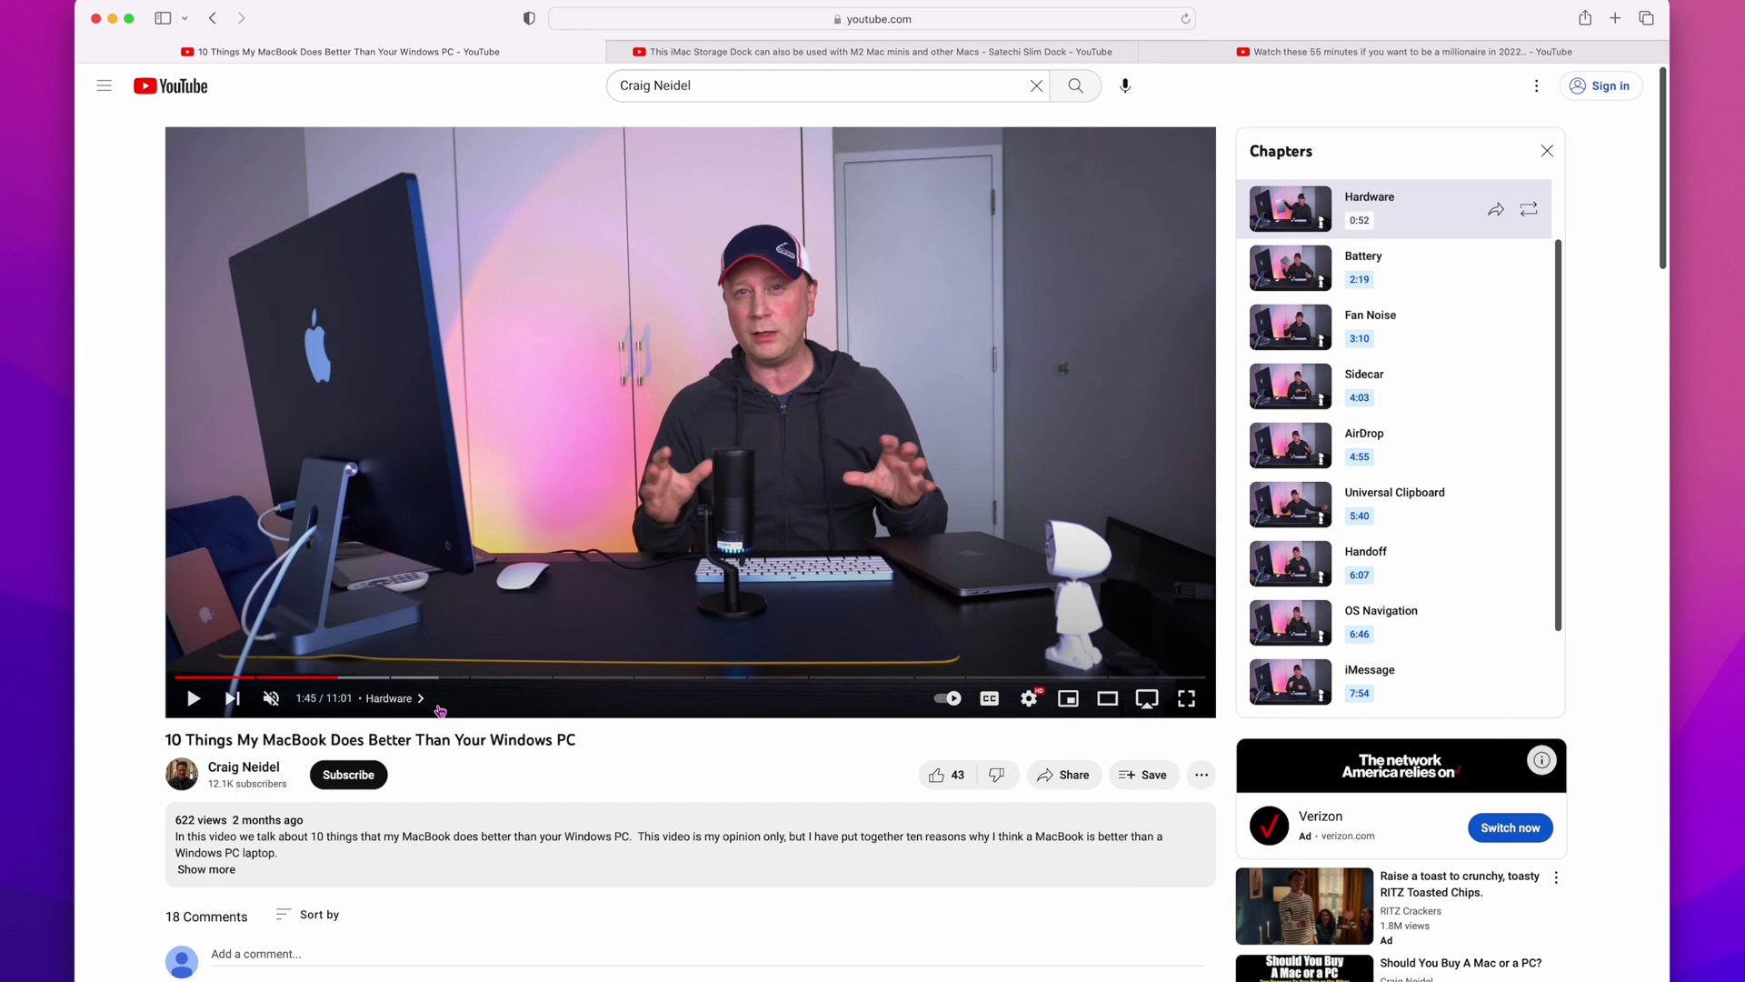
scroll(1388, 413, down, 1)
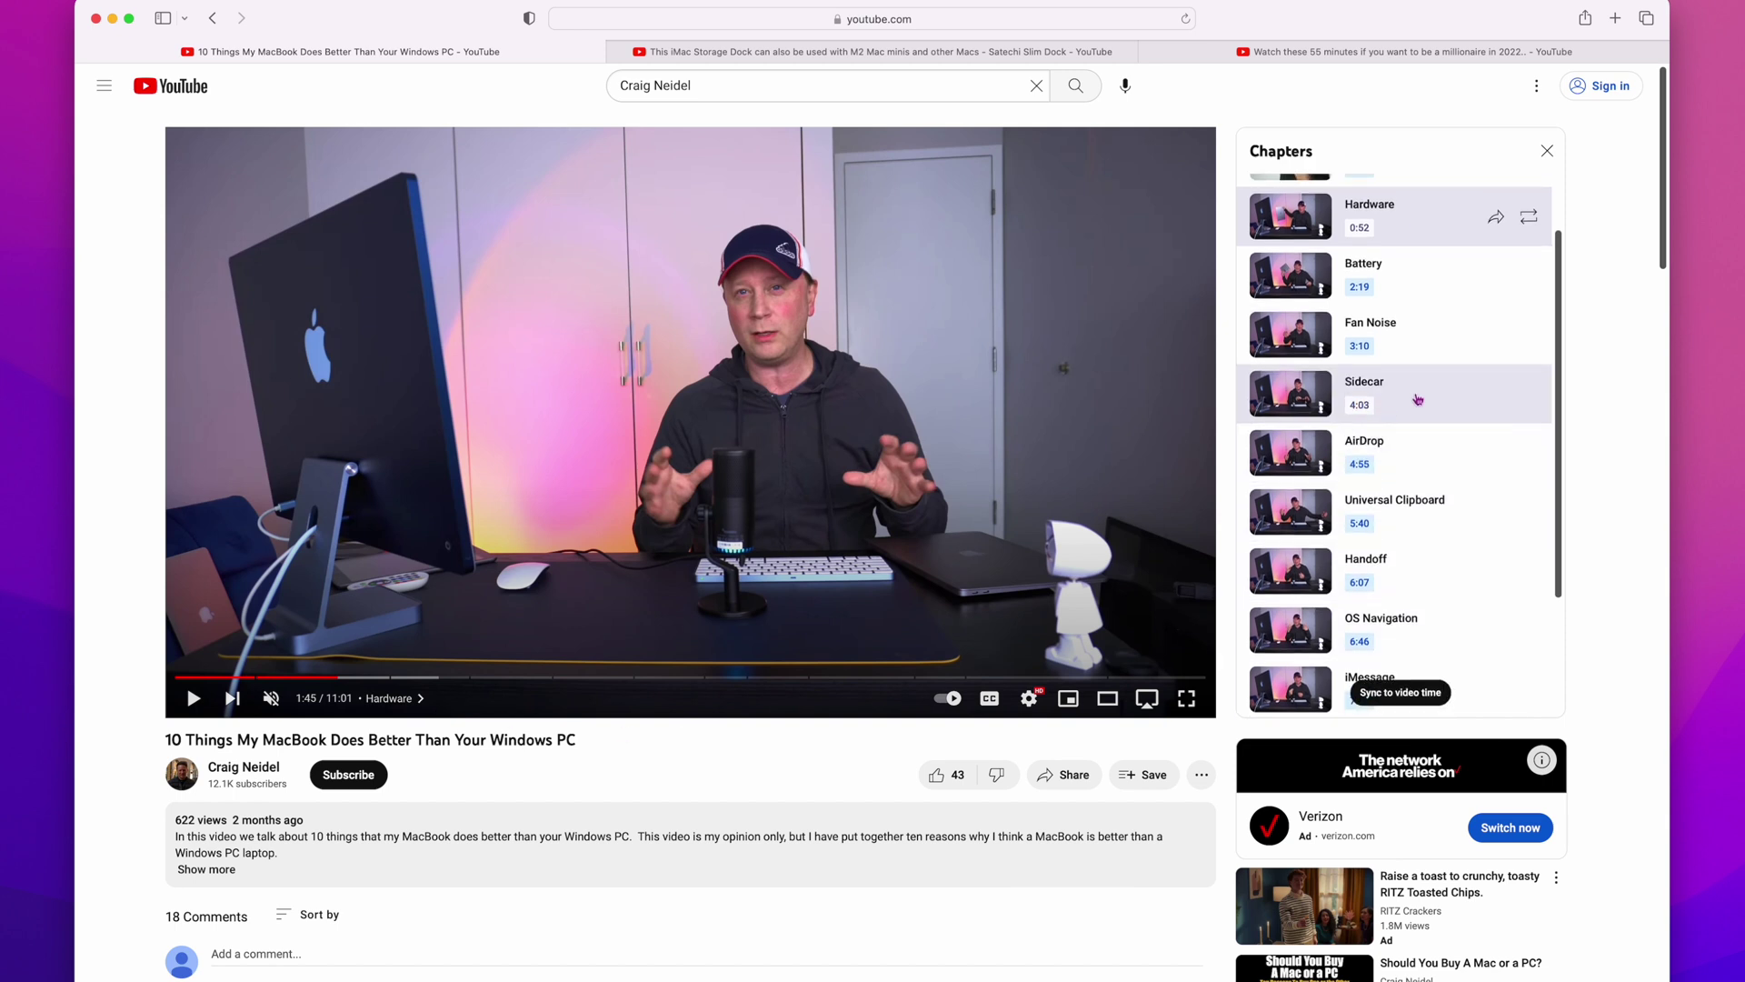
scroll(1417, 398, down, 4)
scroll(1417, 398, up, 6)
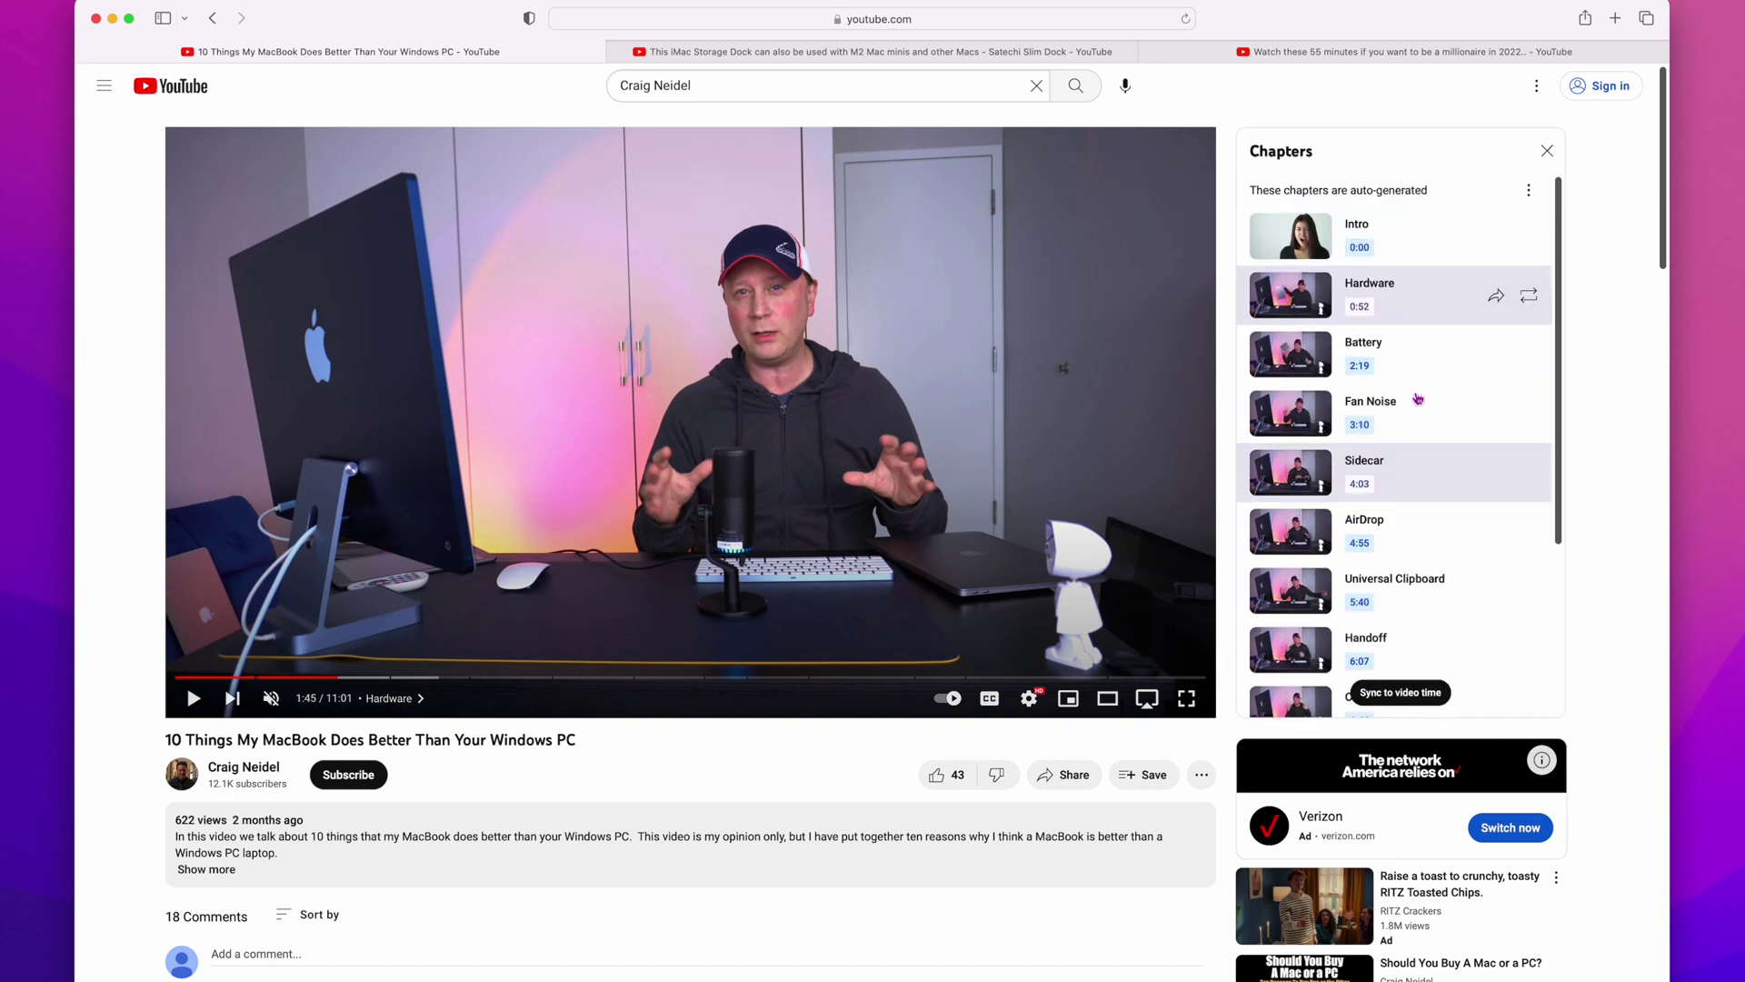
scroll(1417, 398, down, 4)
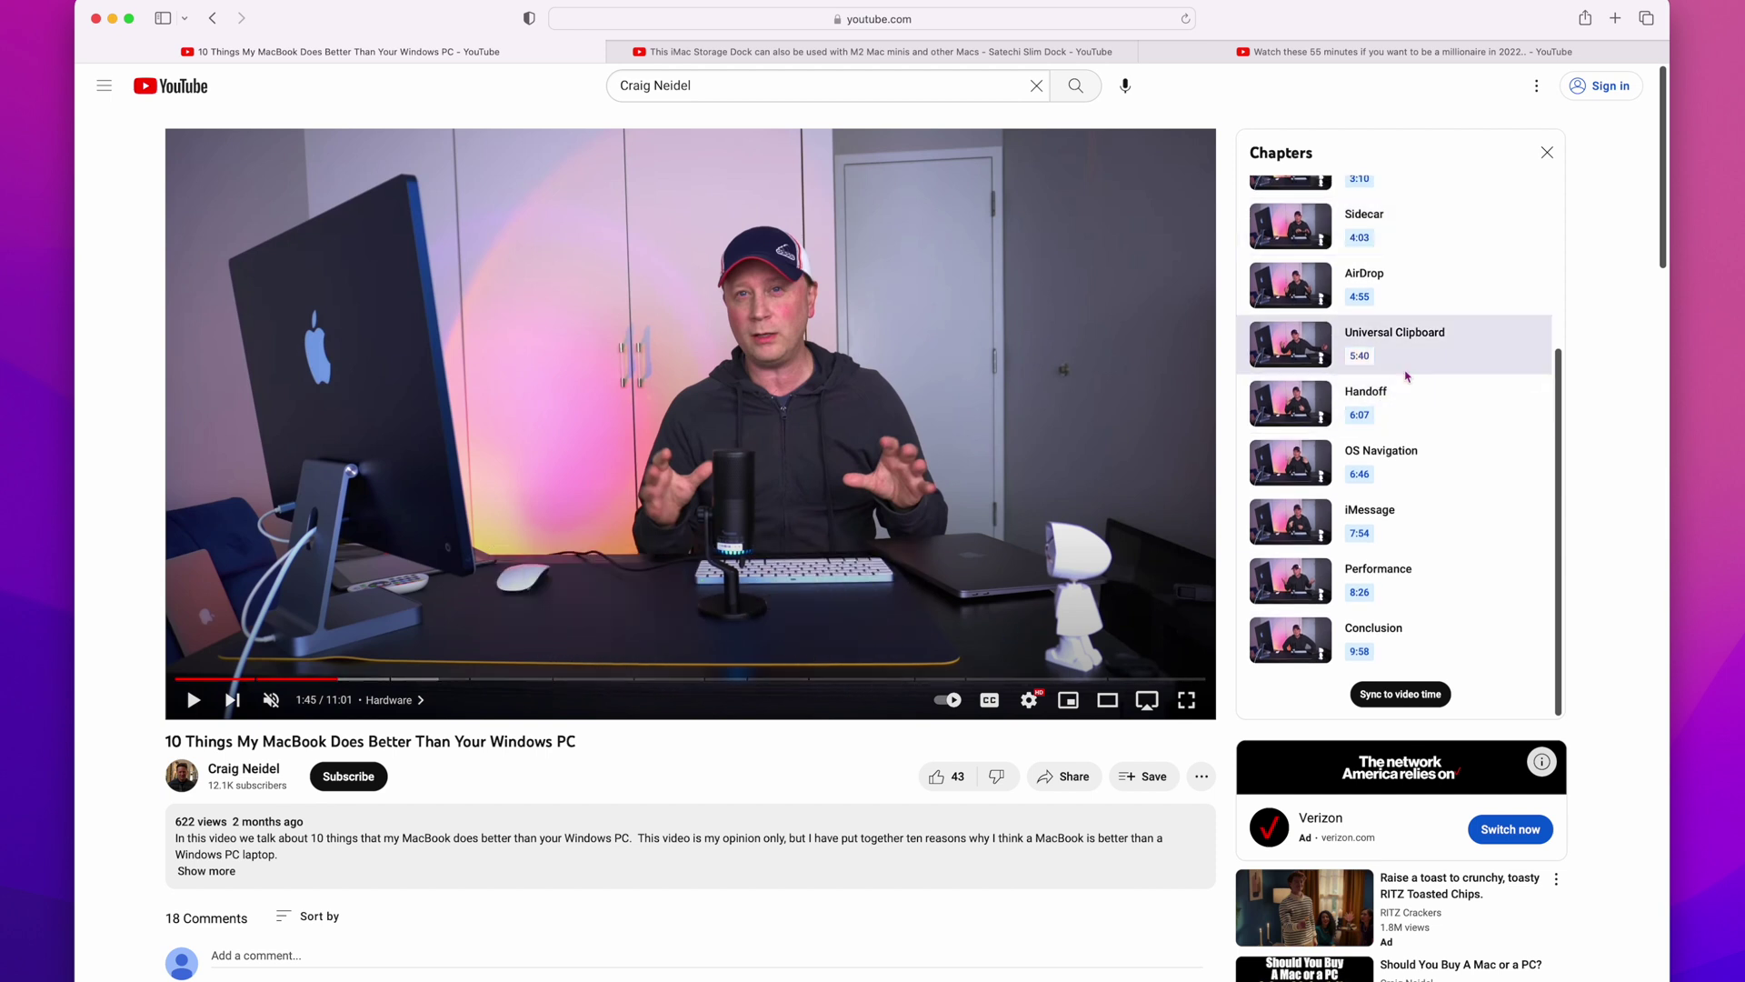
scroll(1410, 378, down, 10)
scroll(1400, 387, up, 6)
scroll(1418, 386, up, 10)
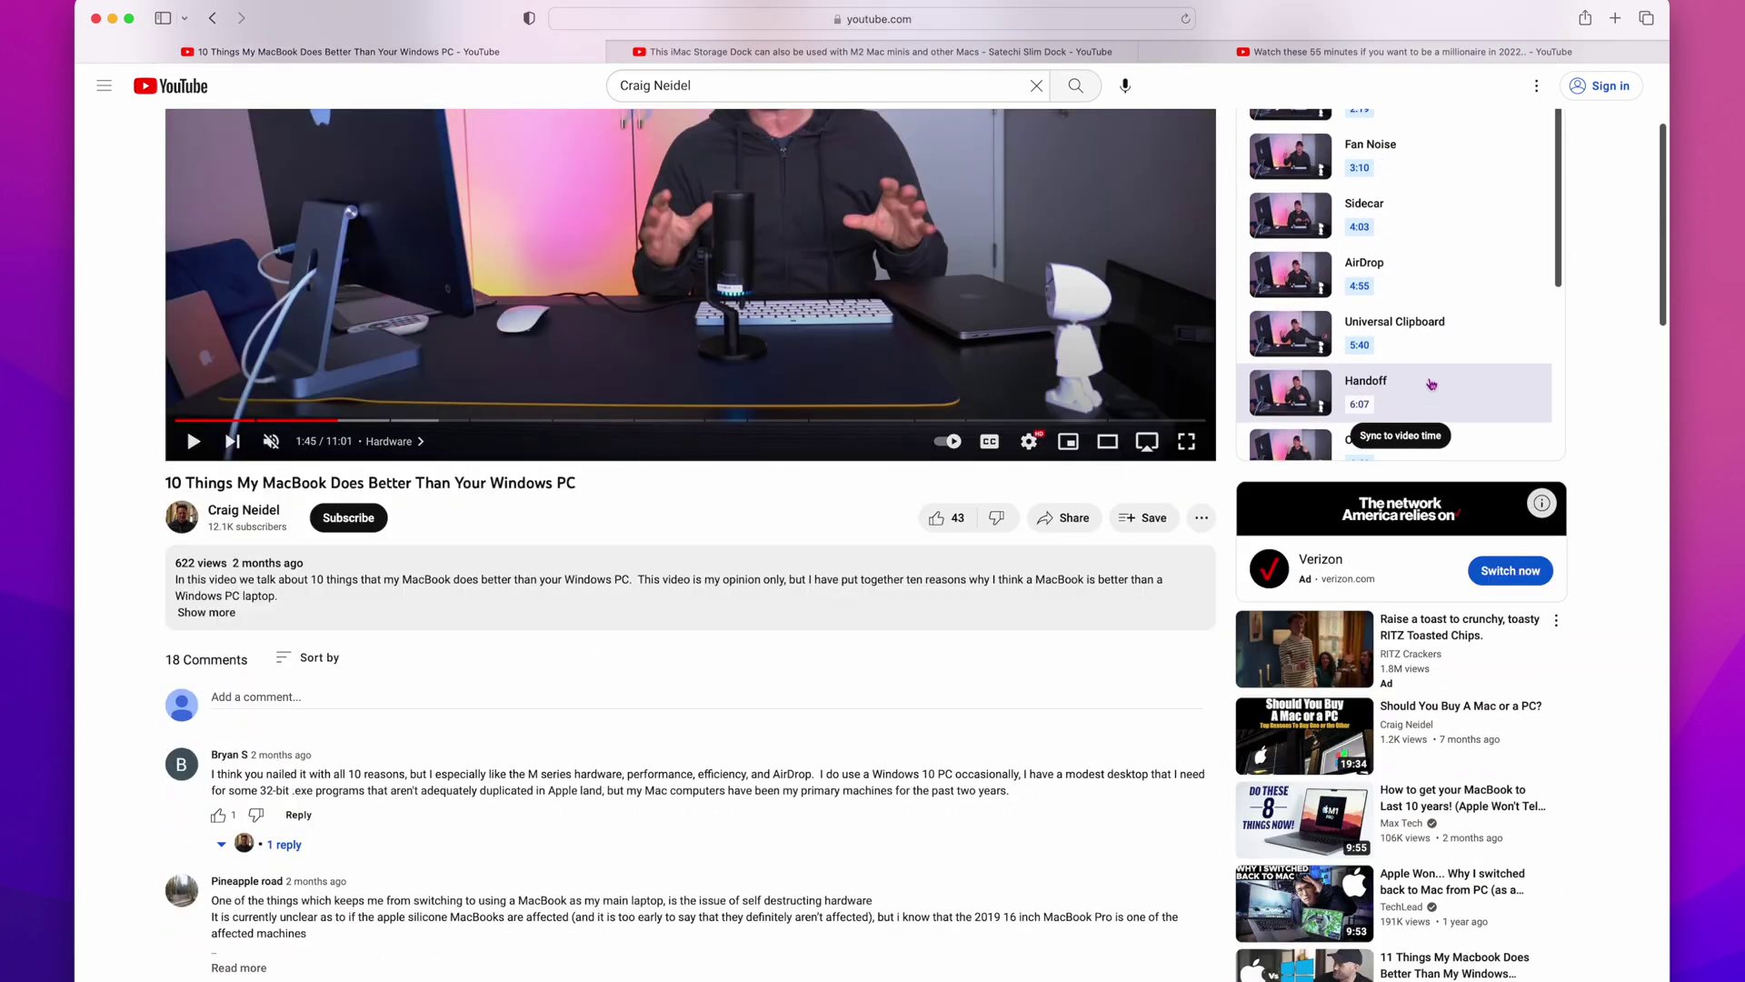
scroll(1493, 375, up, 3)
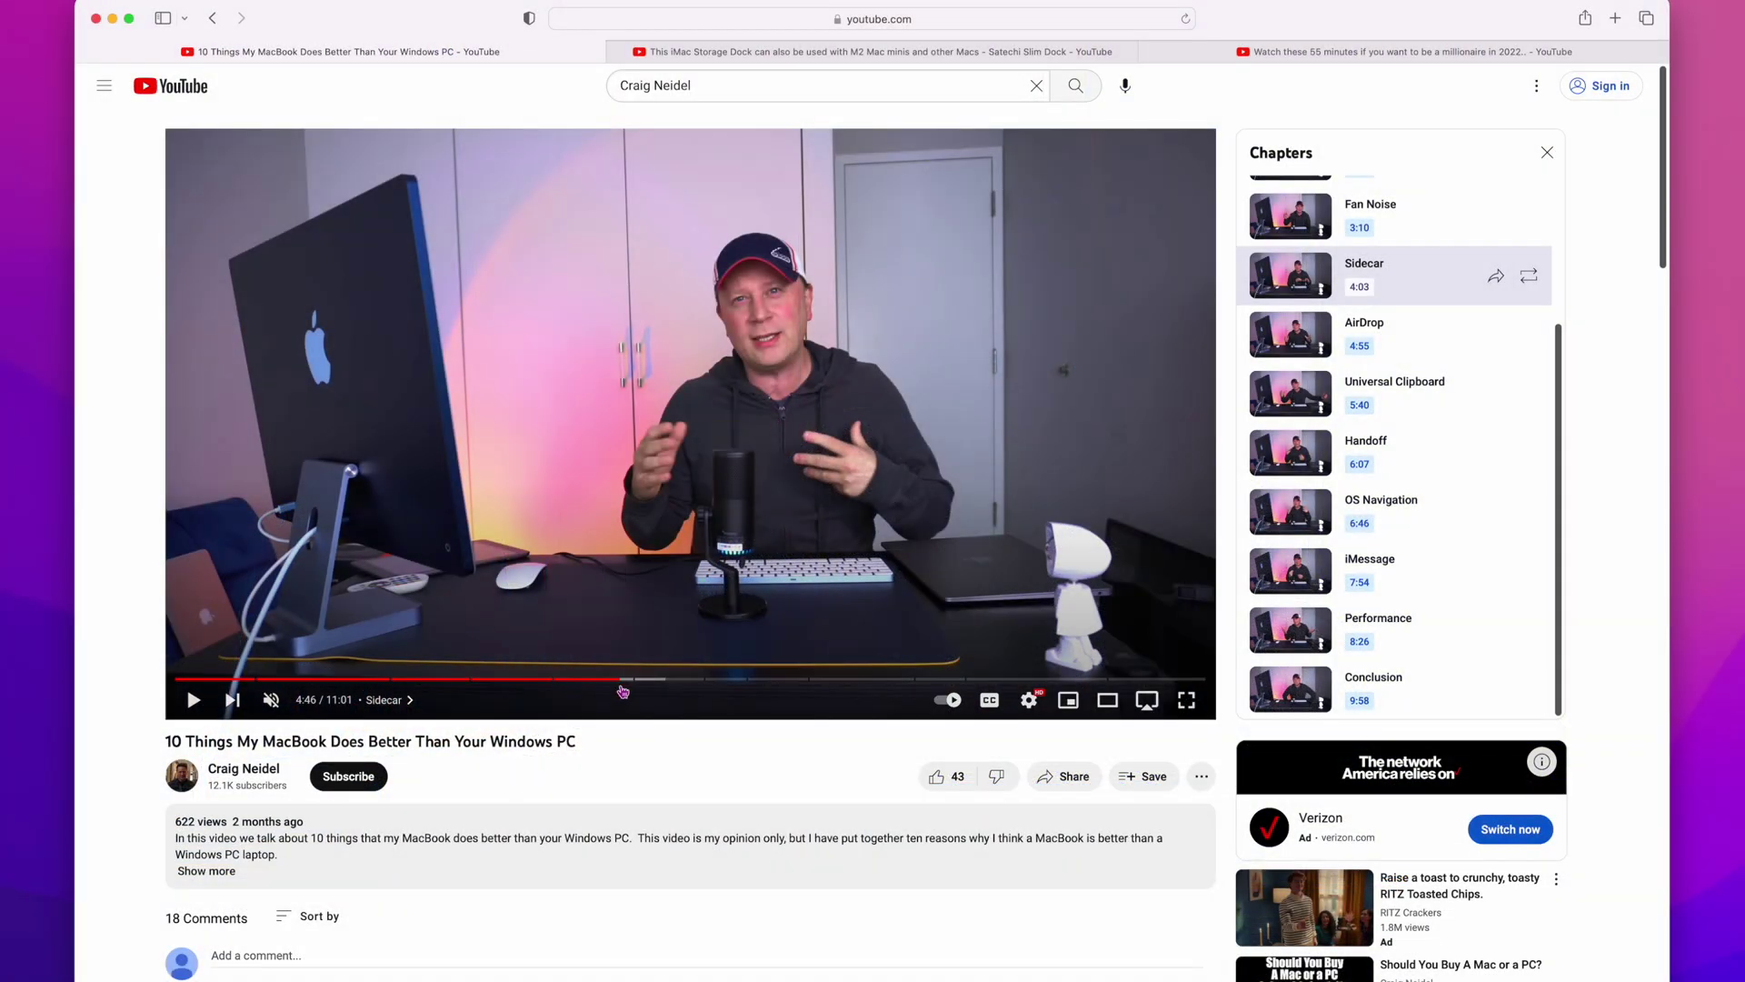
drag(623, 690, 685, 683)
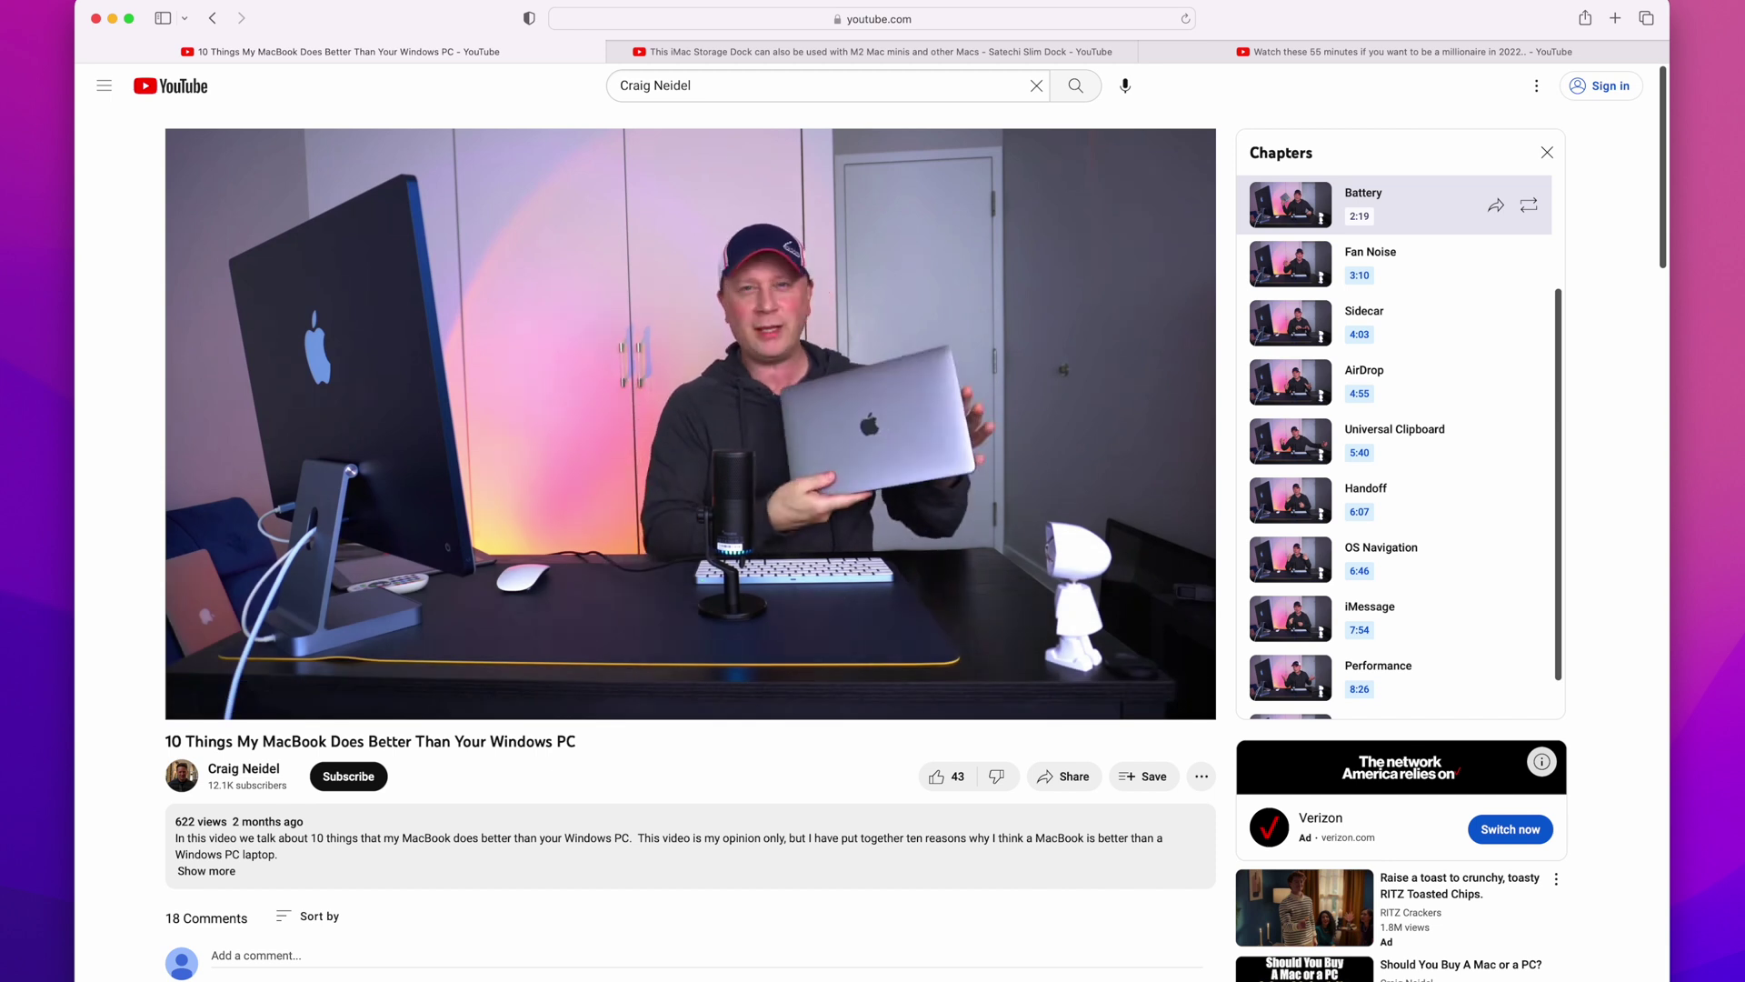
- Skip through Battery and Fan Noise with the Right, Left, L and J keys, then pause with K
key(Right)
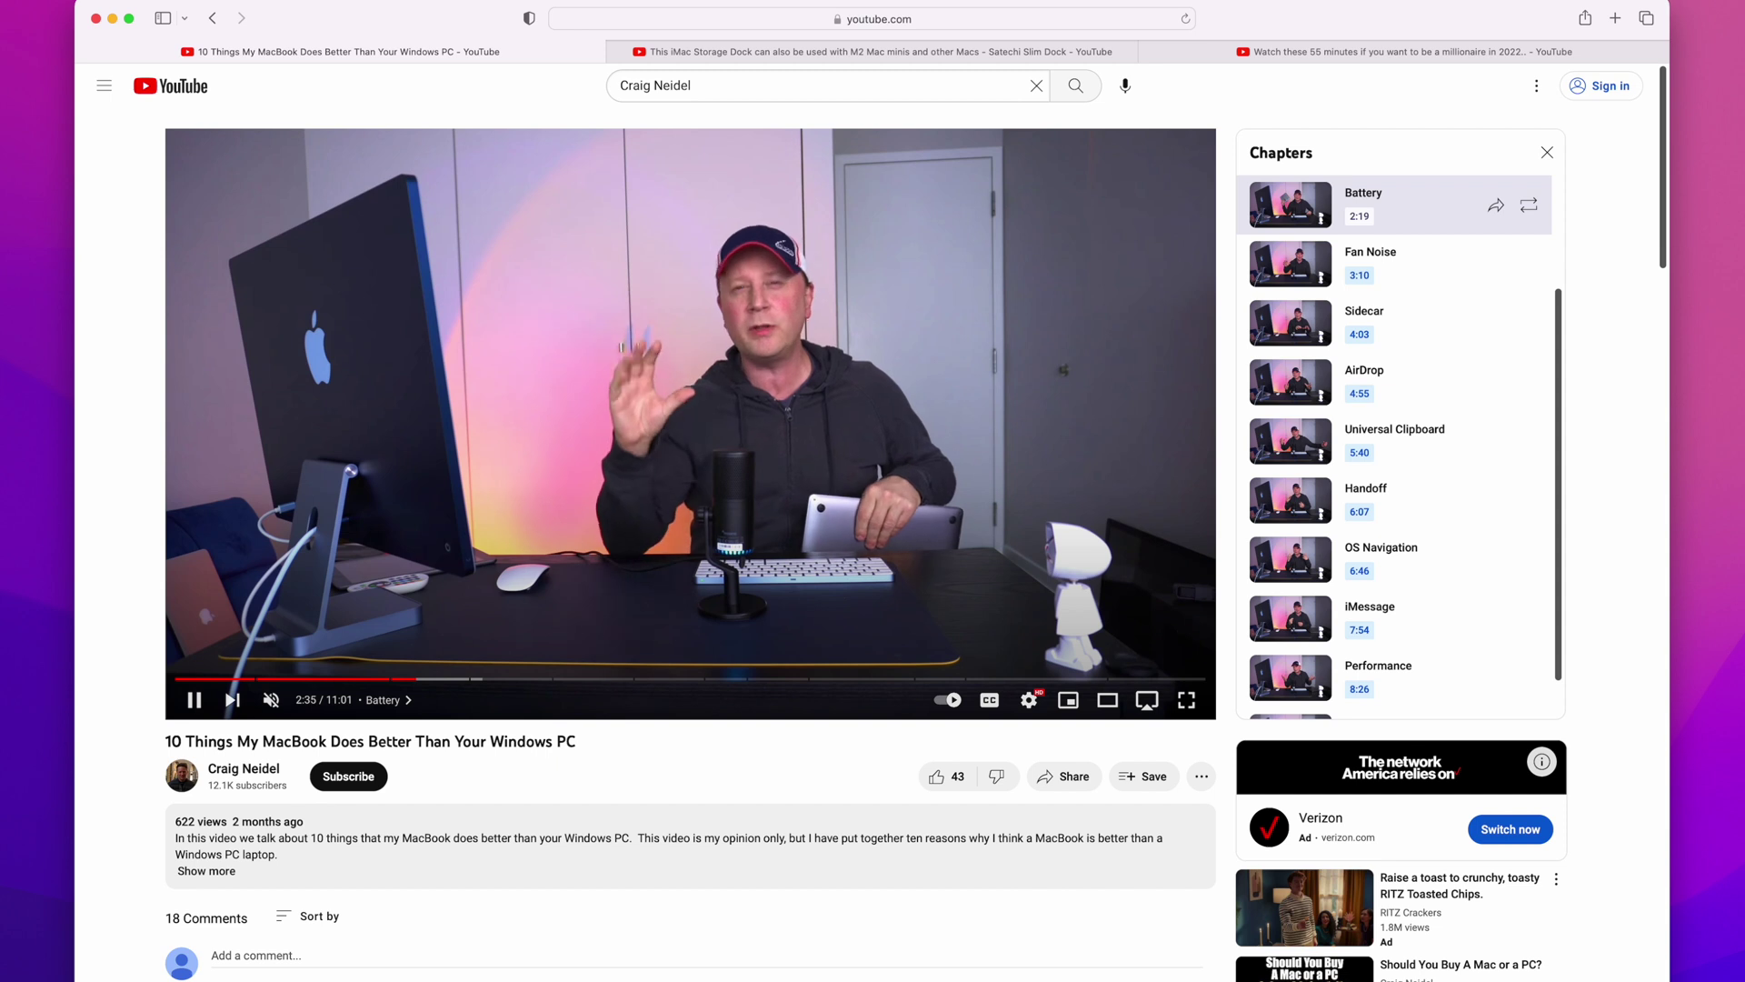
key(Right)
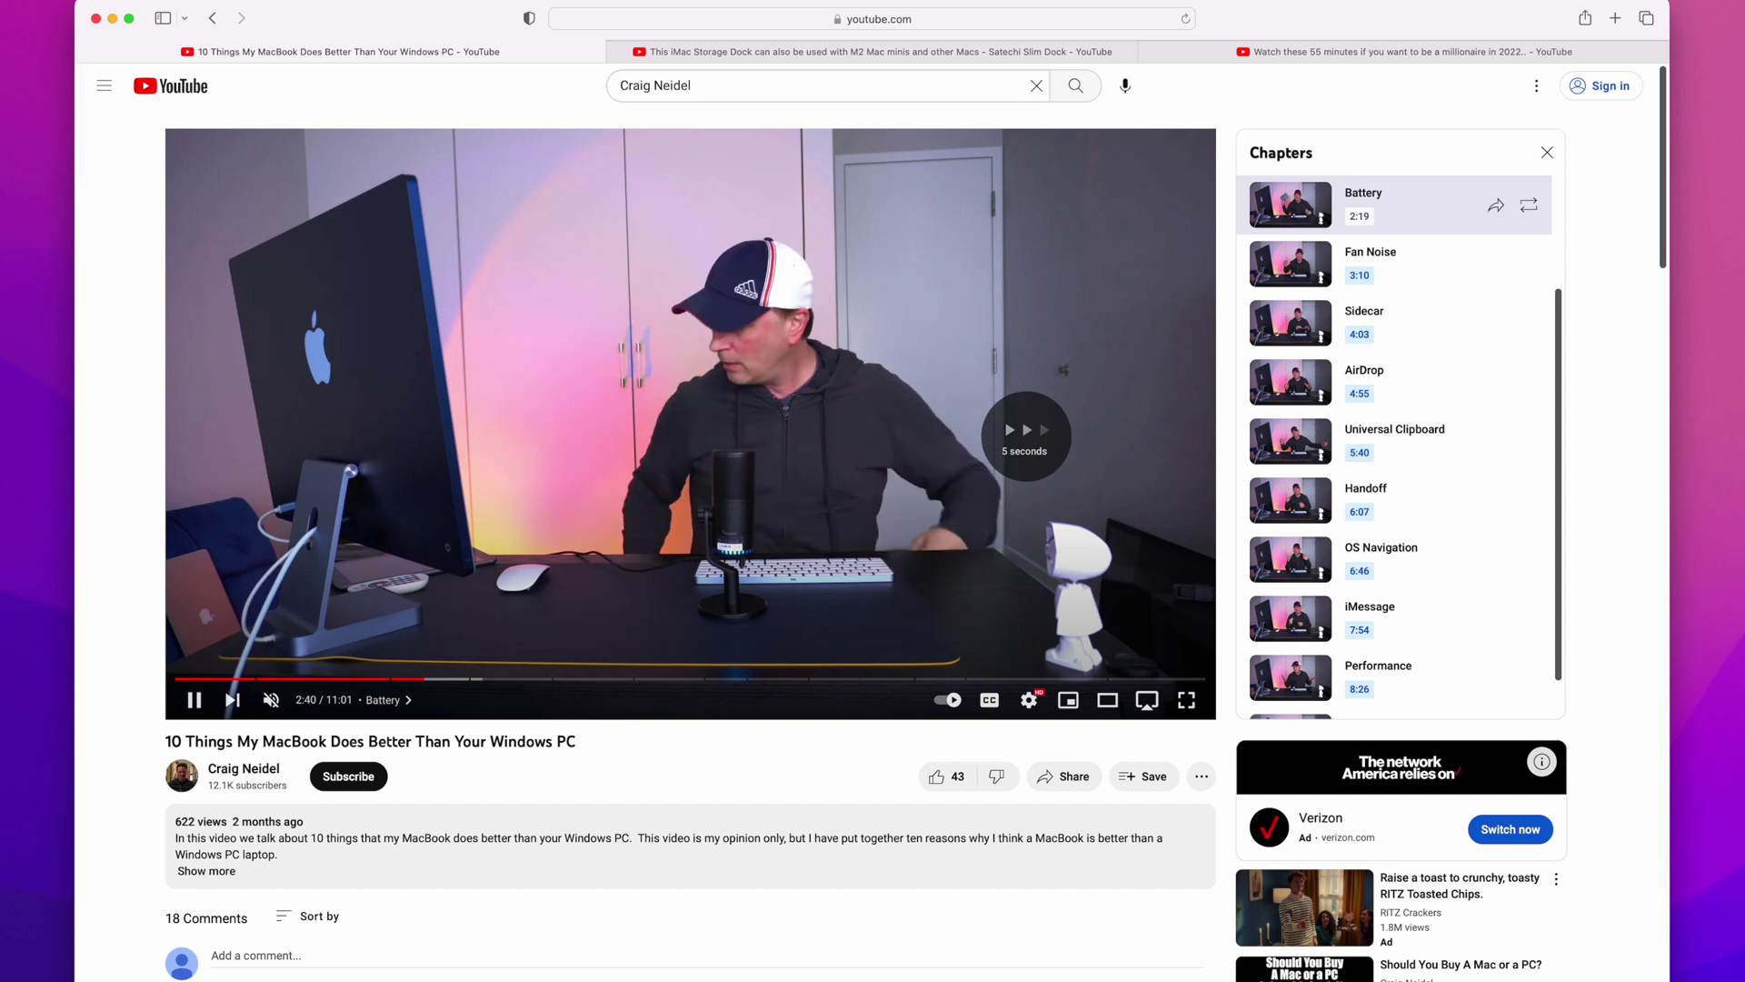
key(Left)
key(Left)
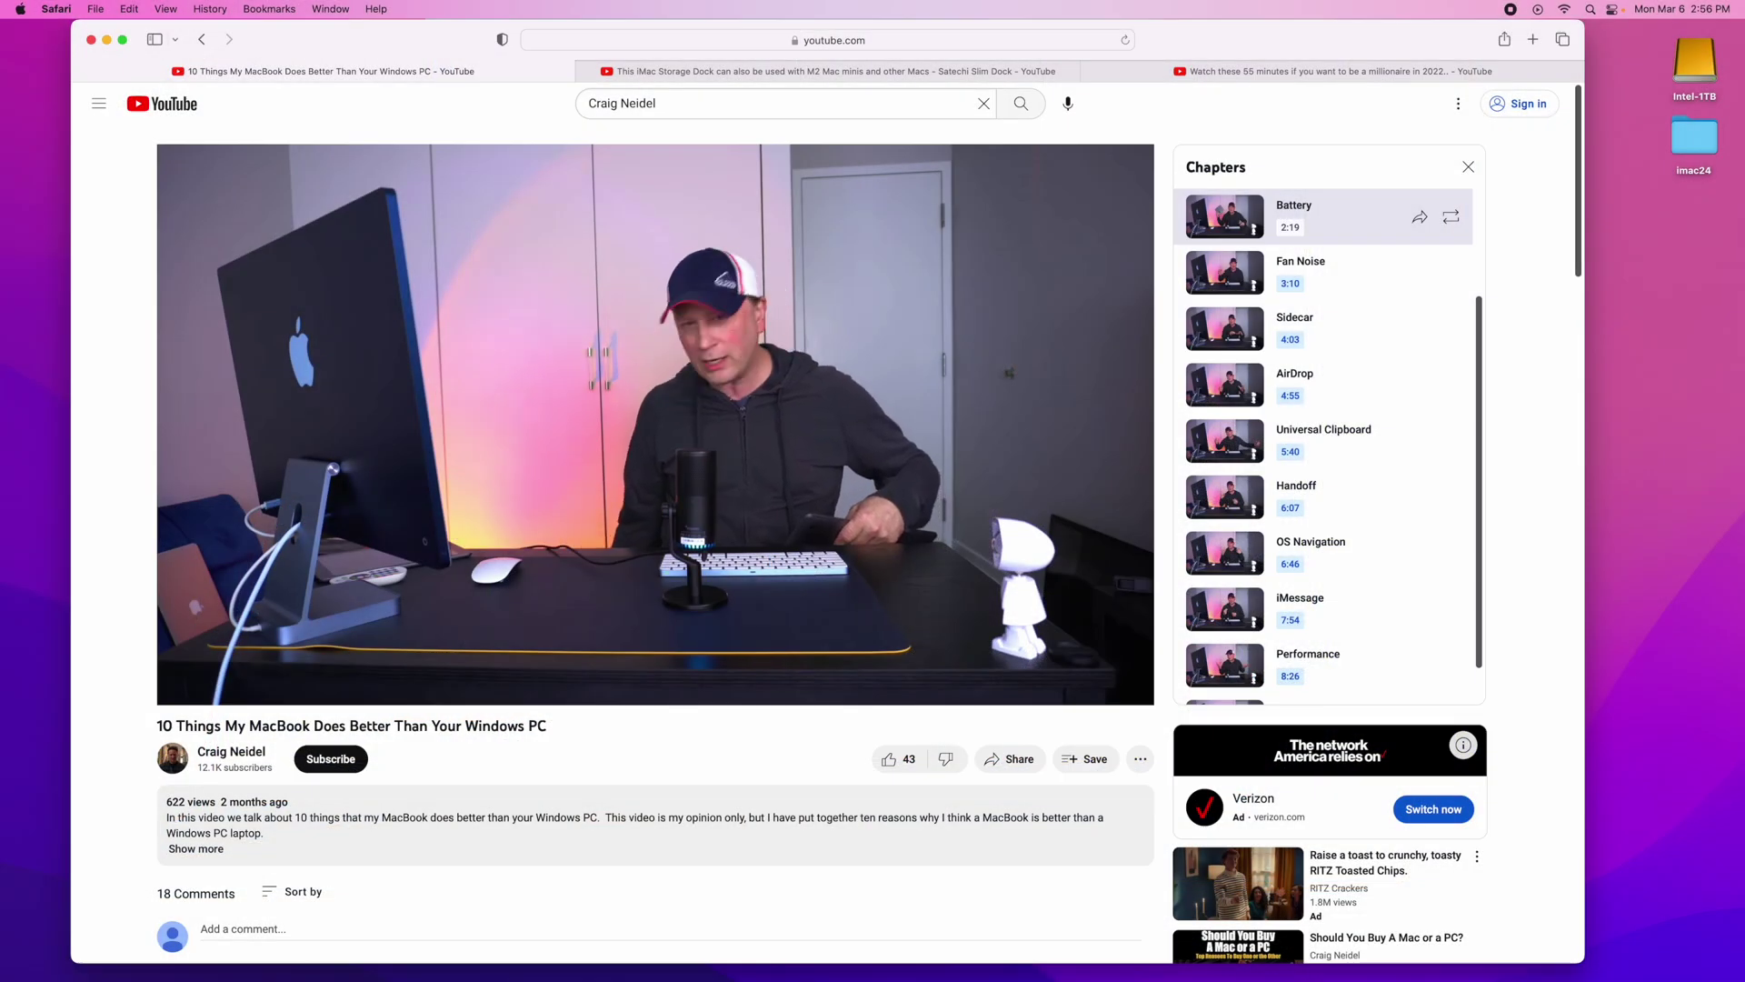
key(l)
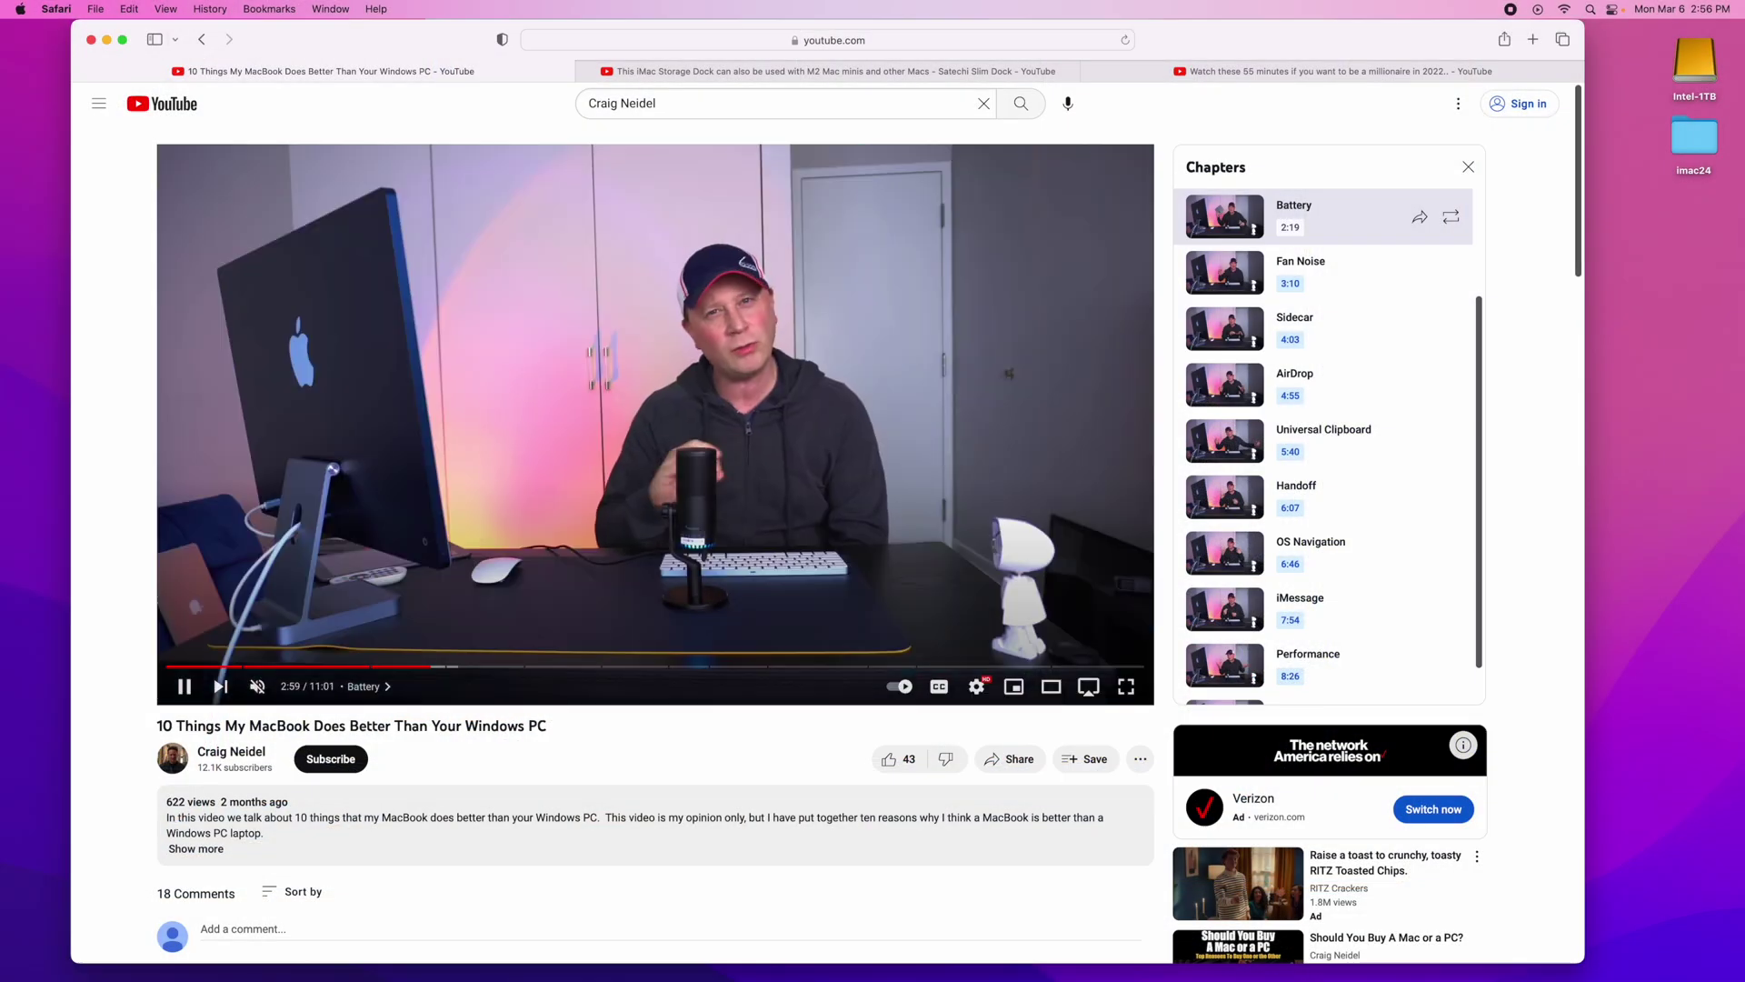
key(l)
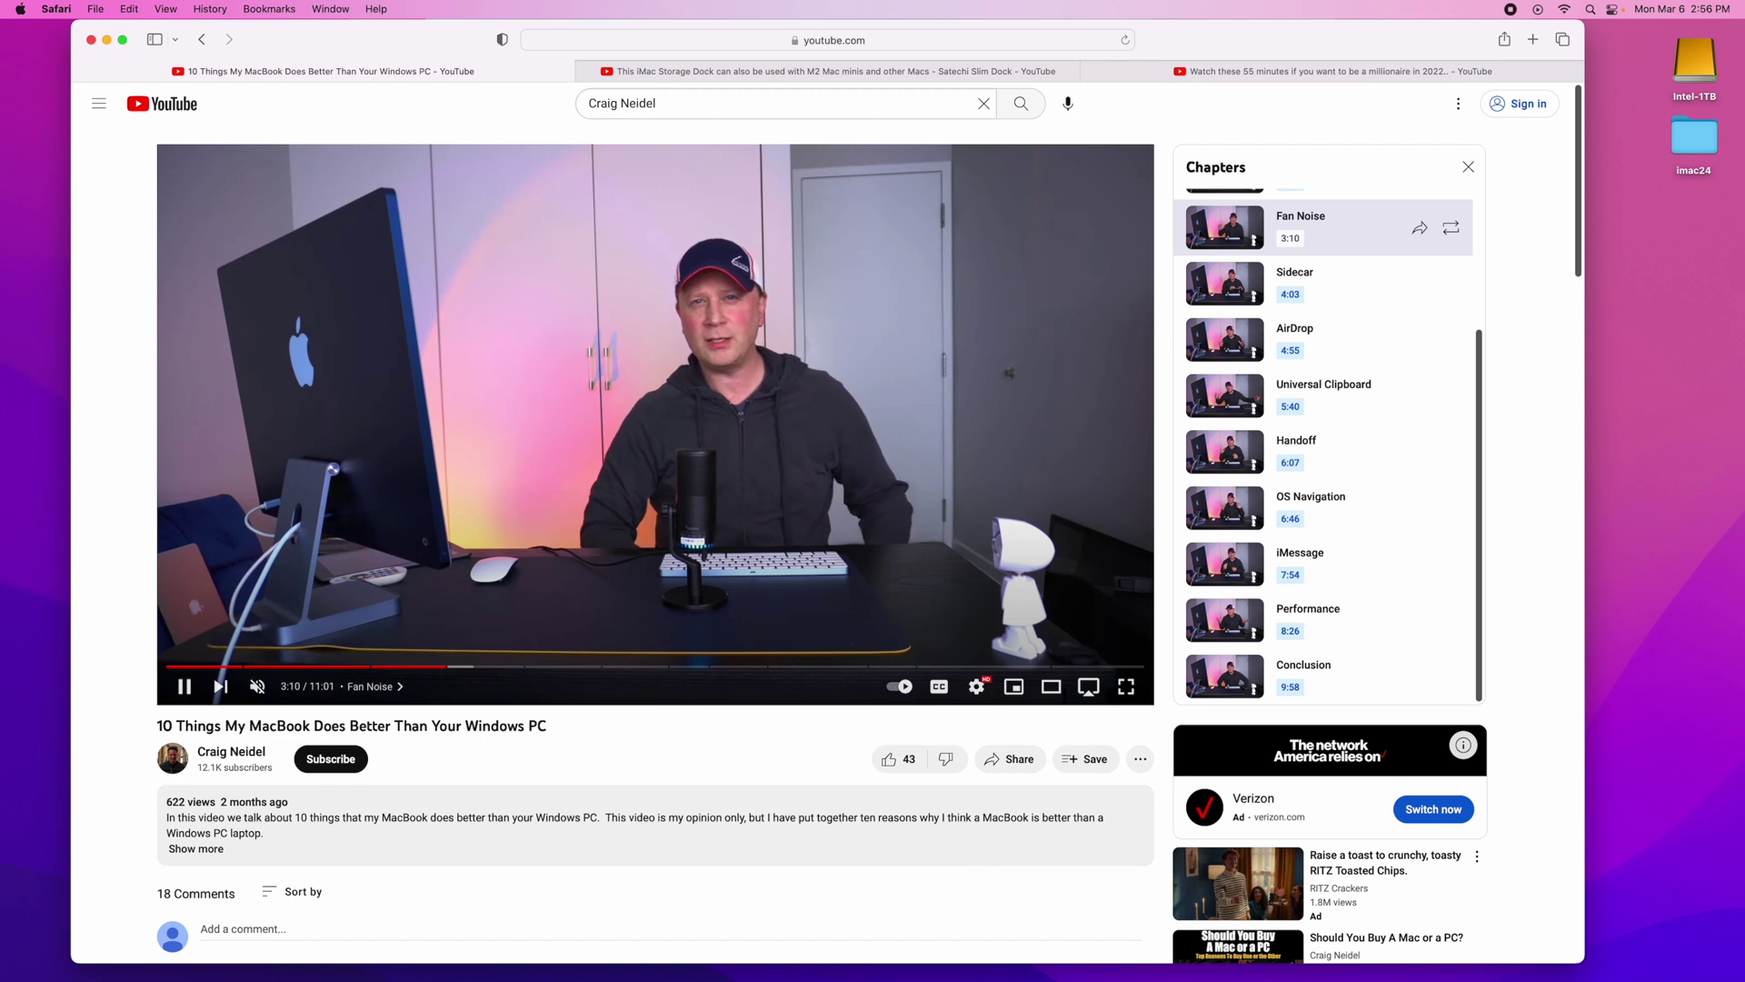
key(j)
key(j)
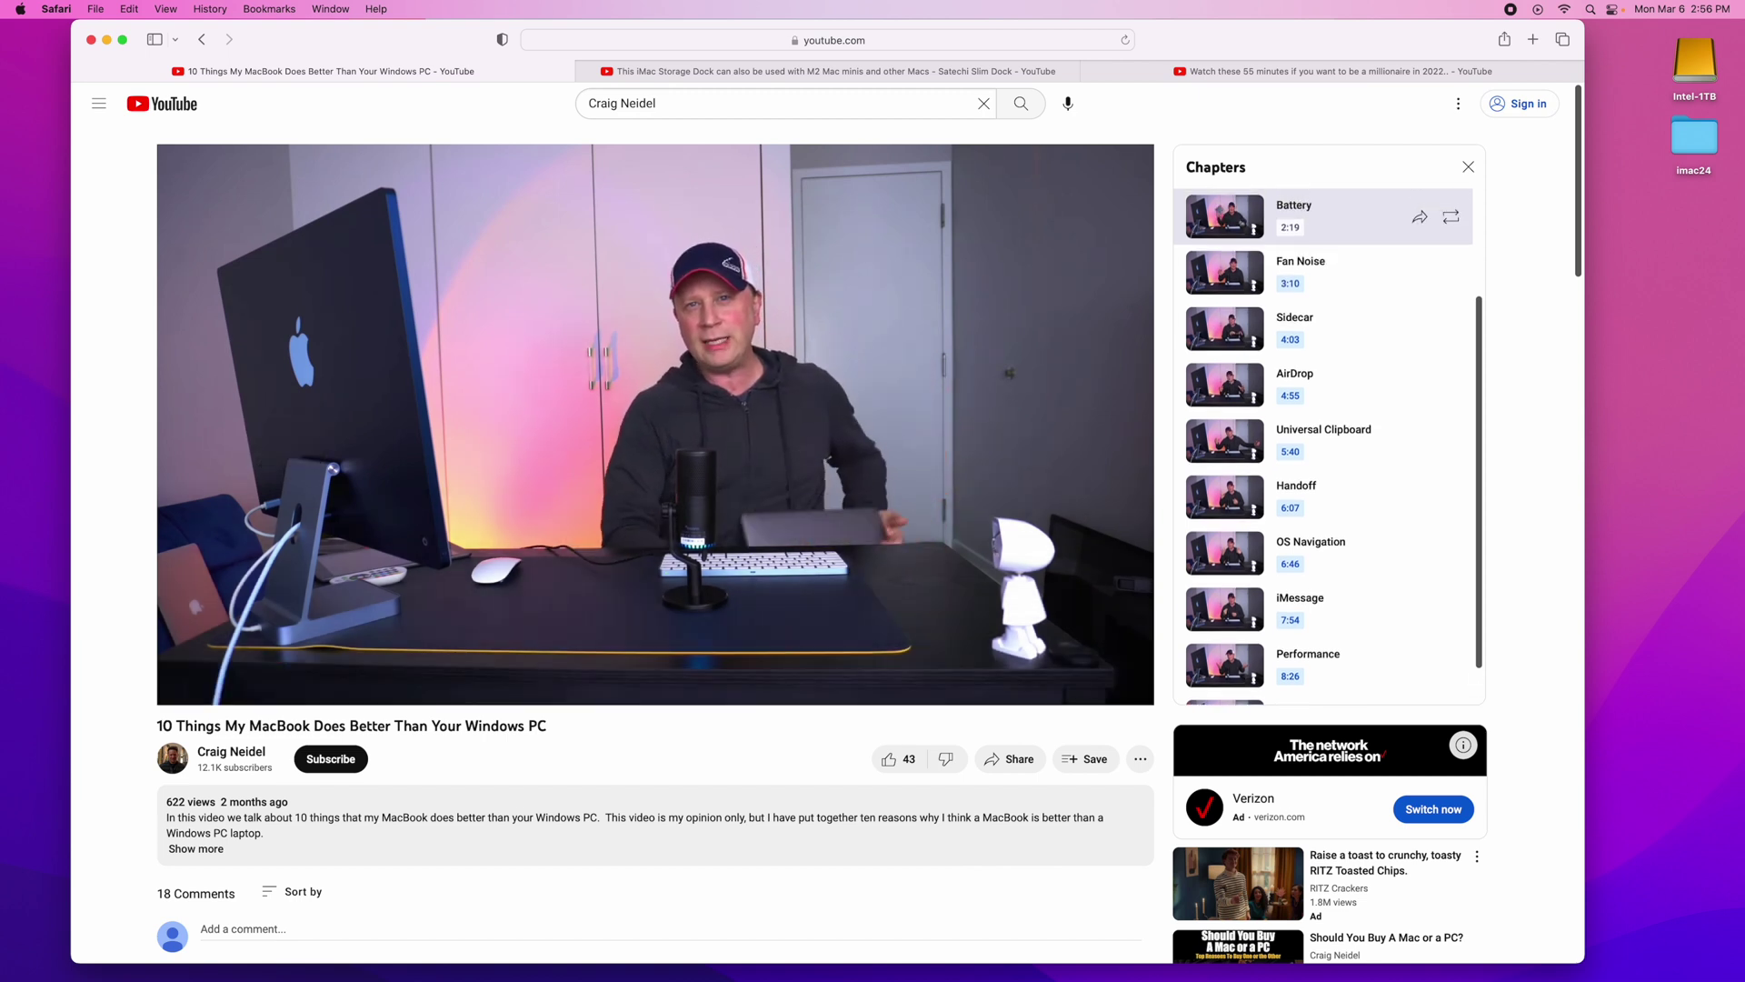
key(k)
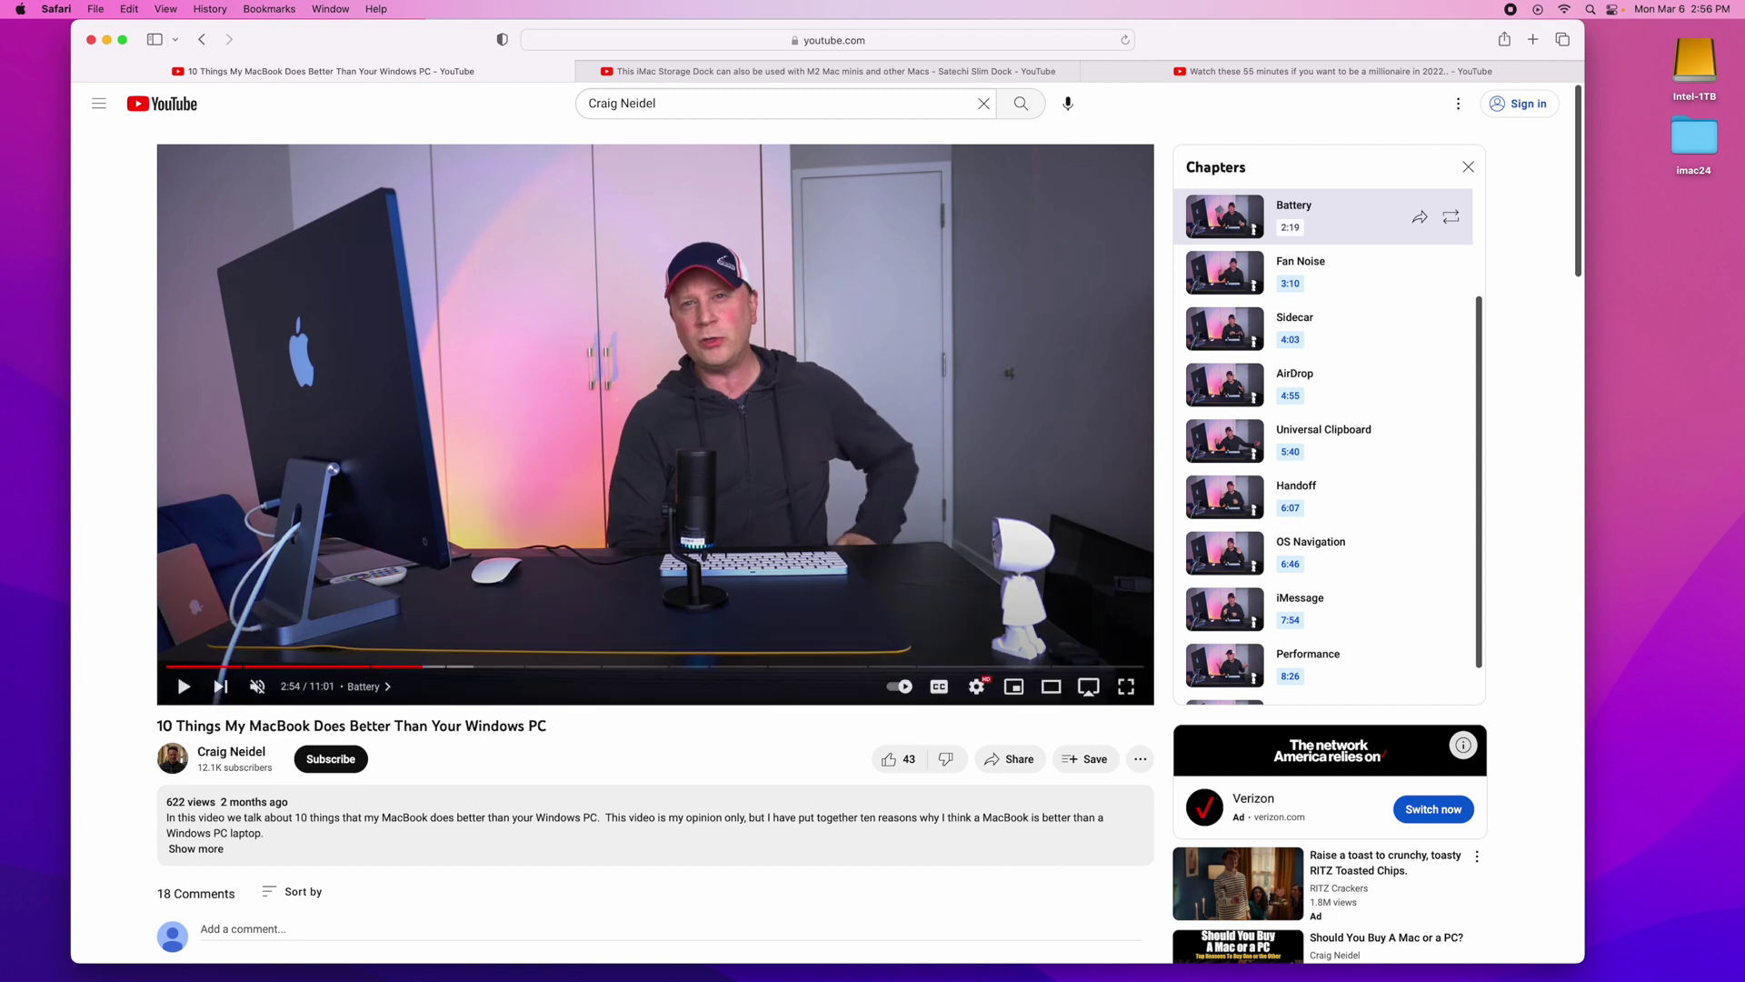